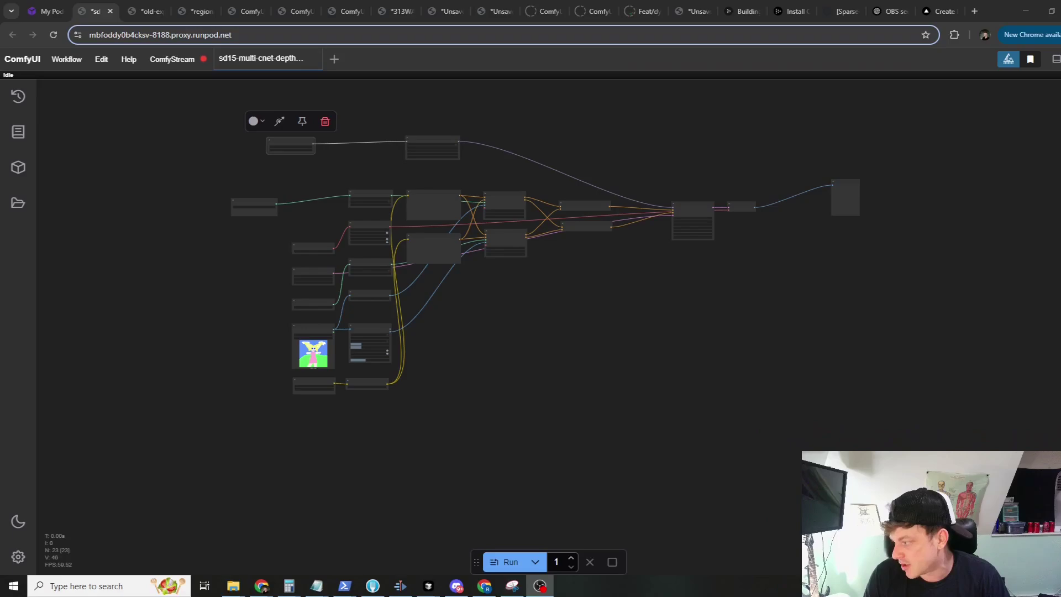
Switch from the ComfyUI workflow back to the RunPod 'My Pod' page.
click(29, 7)
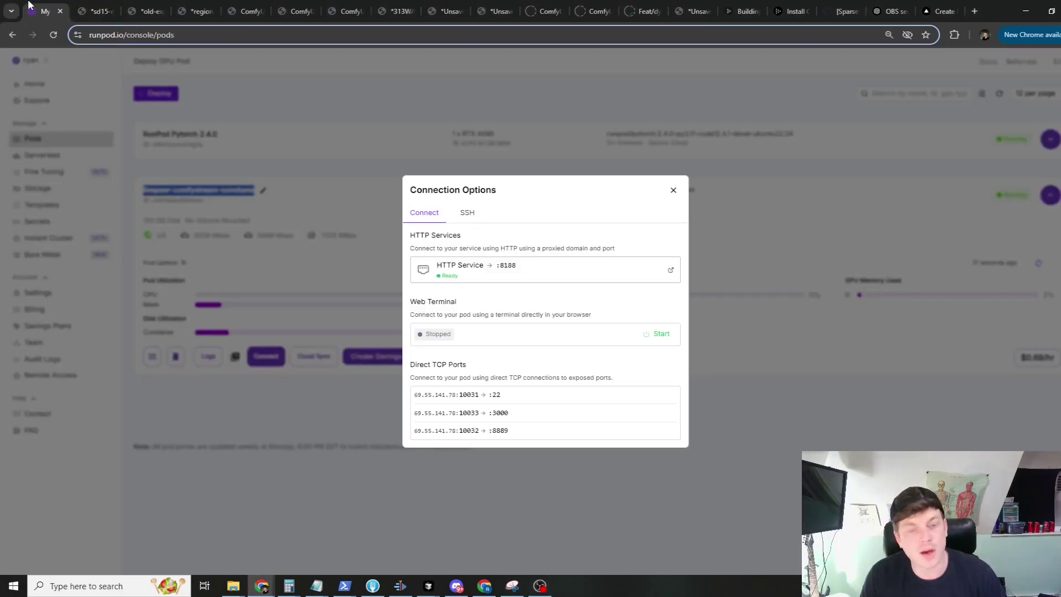
Start a new RTX 4090 pod with the livepeer-comfystream-novolume template at $0.69/hr on-demand.
click(419, 104)
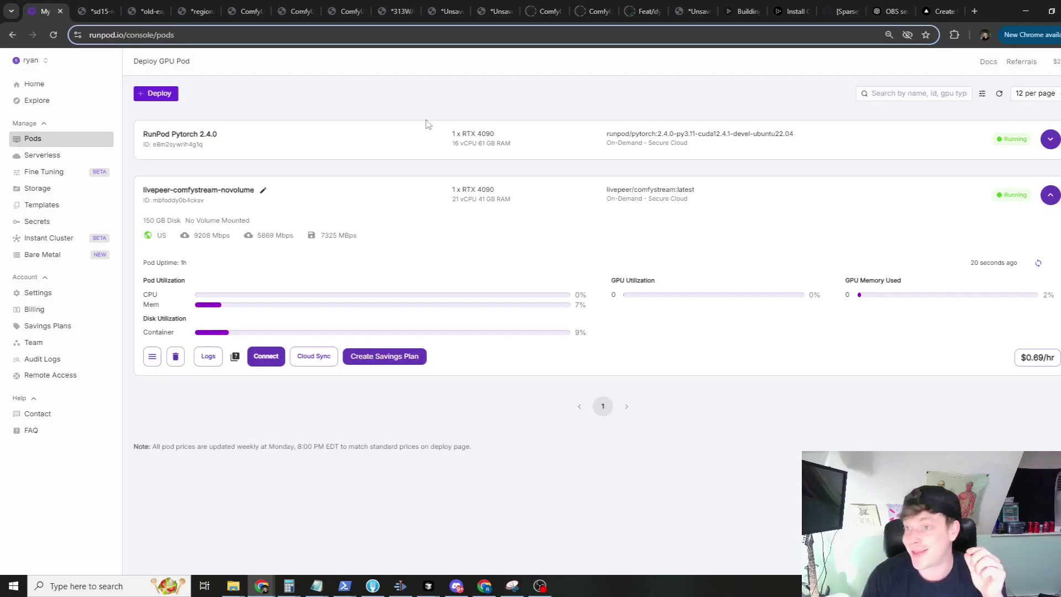
click(156, 94)
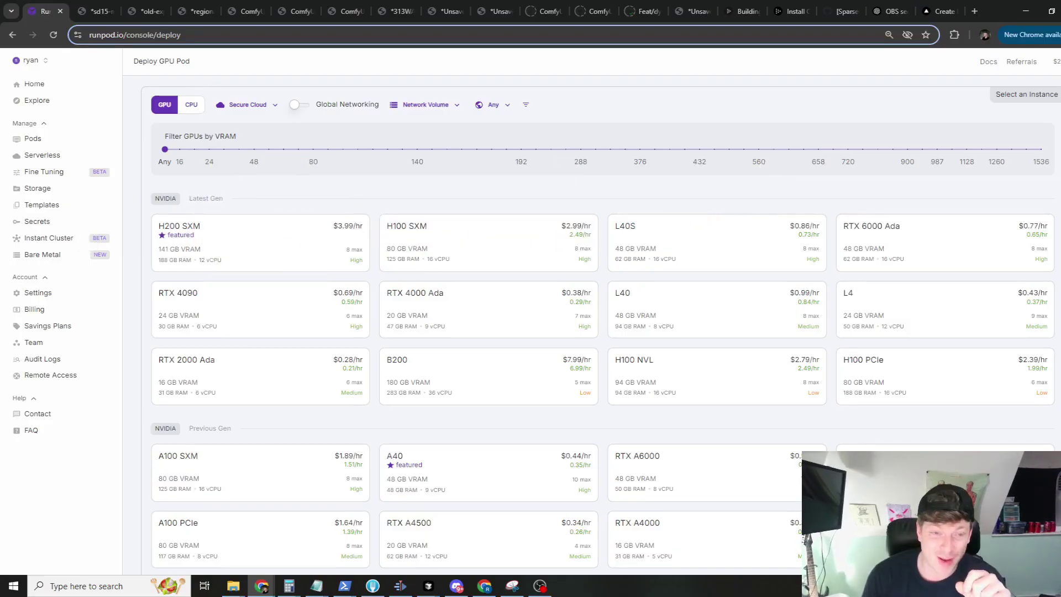
click(234, 315)
scroll(450, 256, up, 10)
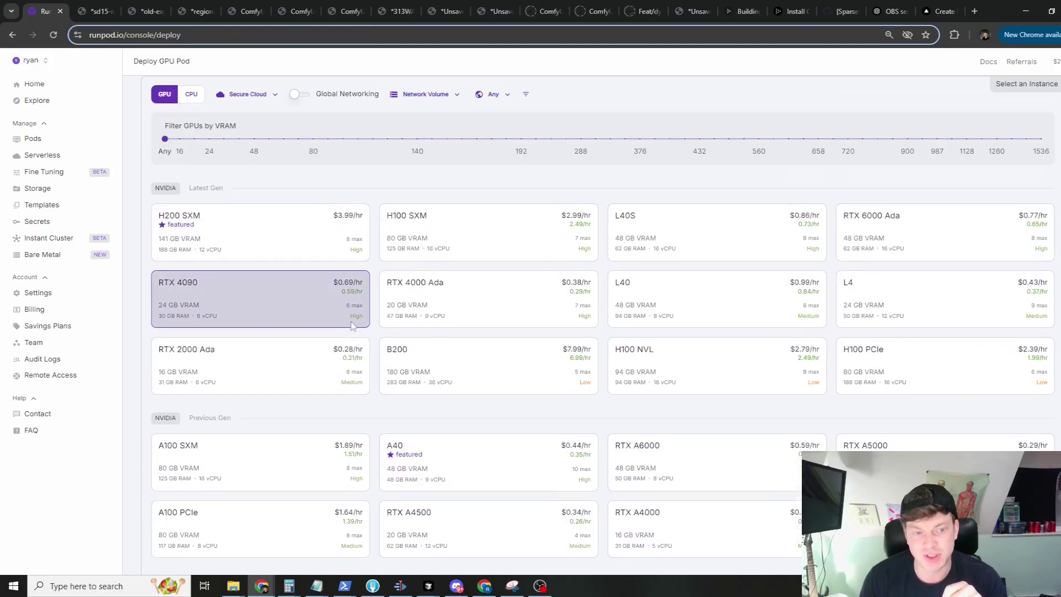
scroll(332, 315, down, 4)
scroll(328, 334, down, 1)
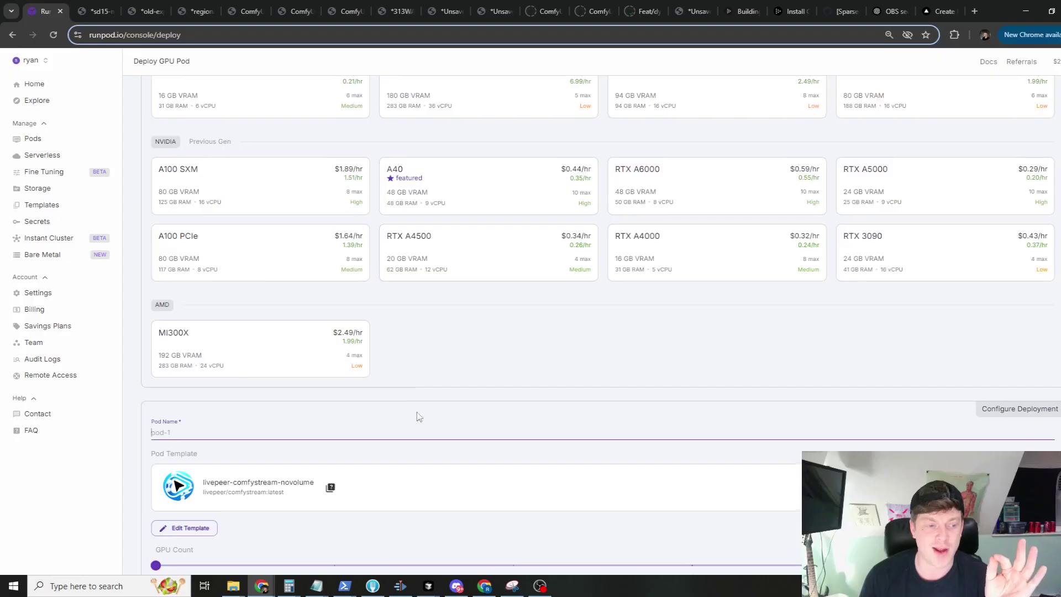
scroll(419, 416, down, 6)
Search the pod templates for 'livepe', close them unchanged, and go back to the Pods list.
click(993, 159)
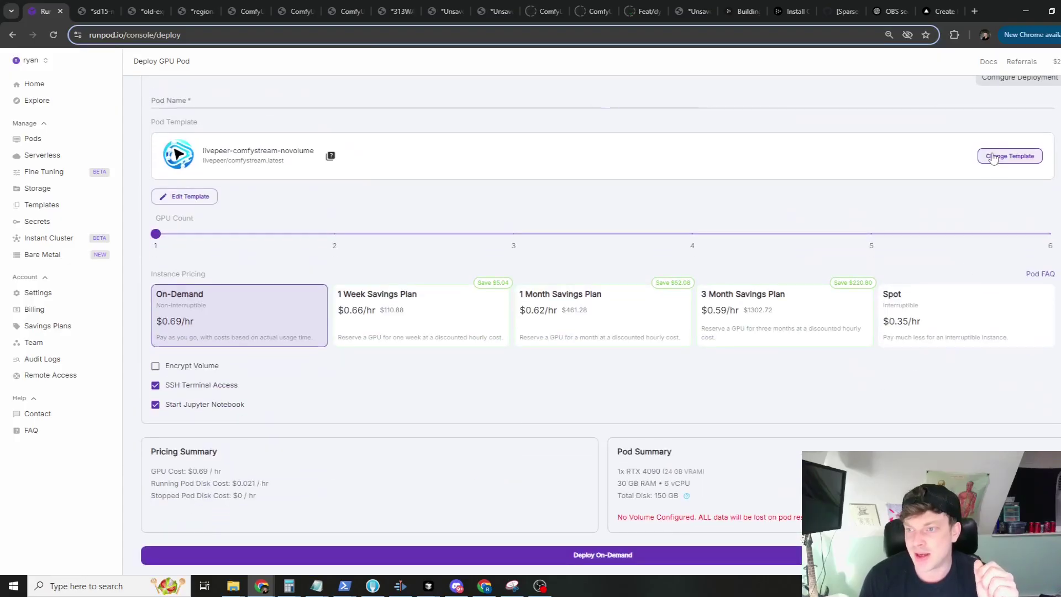
click(1010, 156)
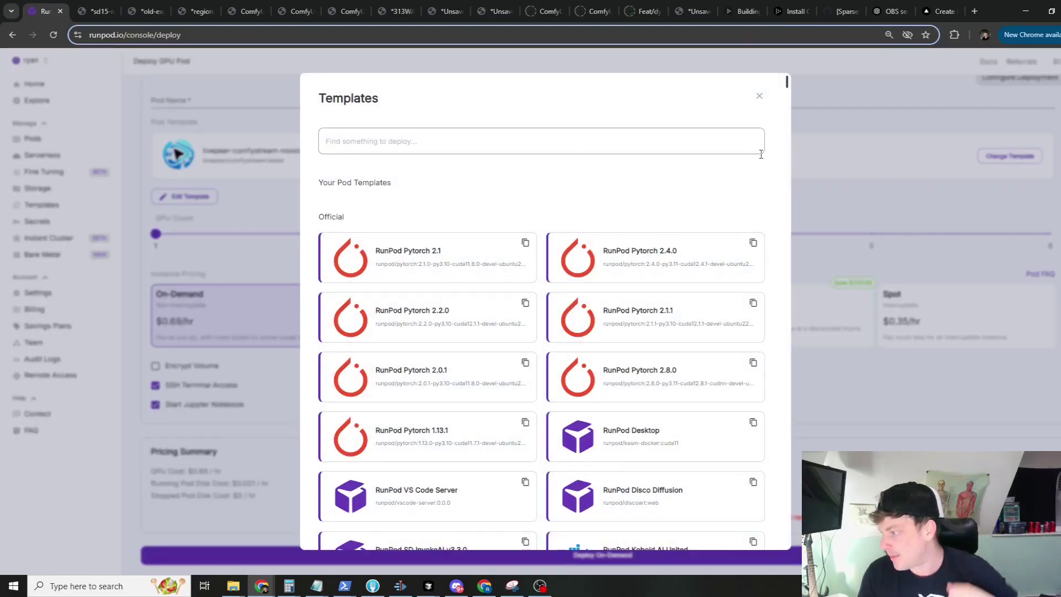
click(484, 147)
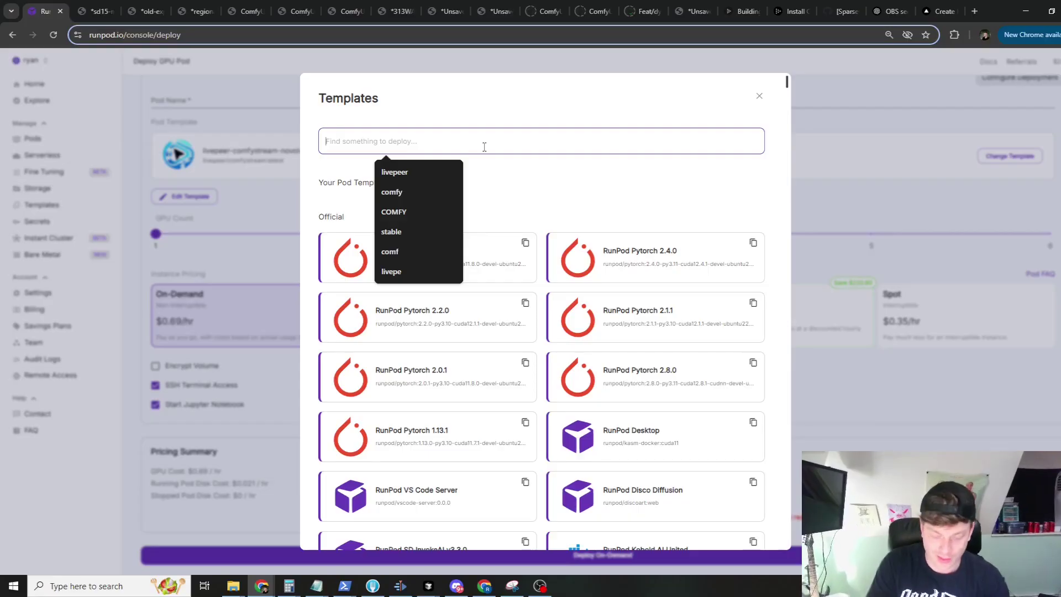
text(livepe)
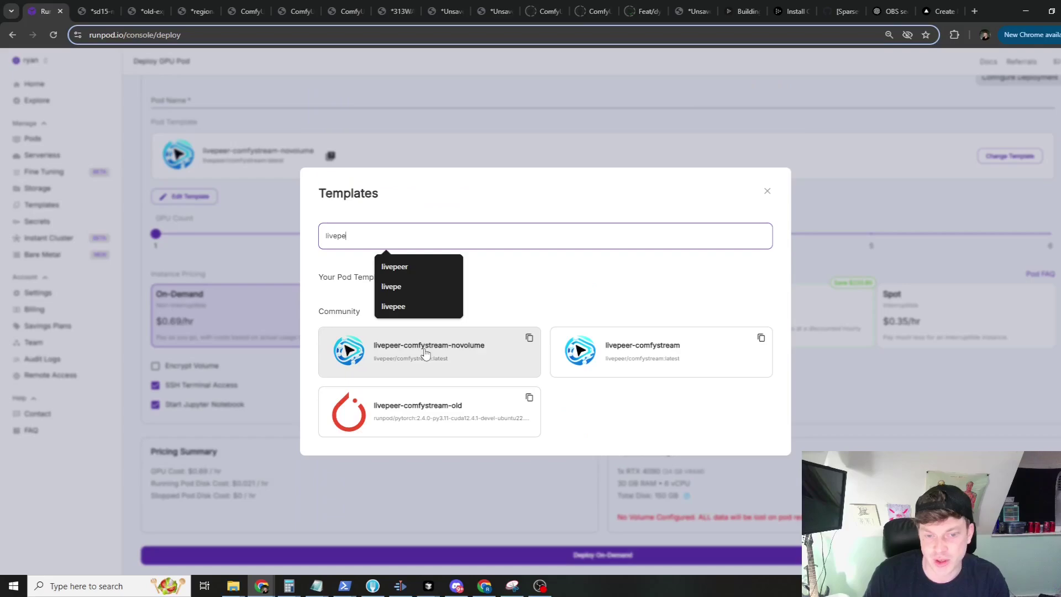
click(577, 99)
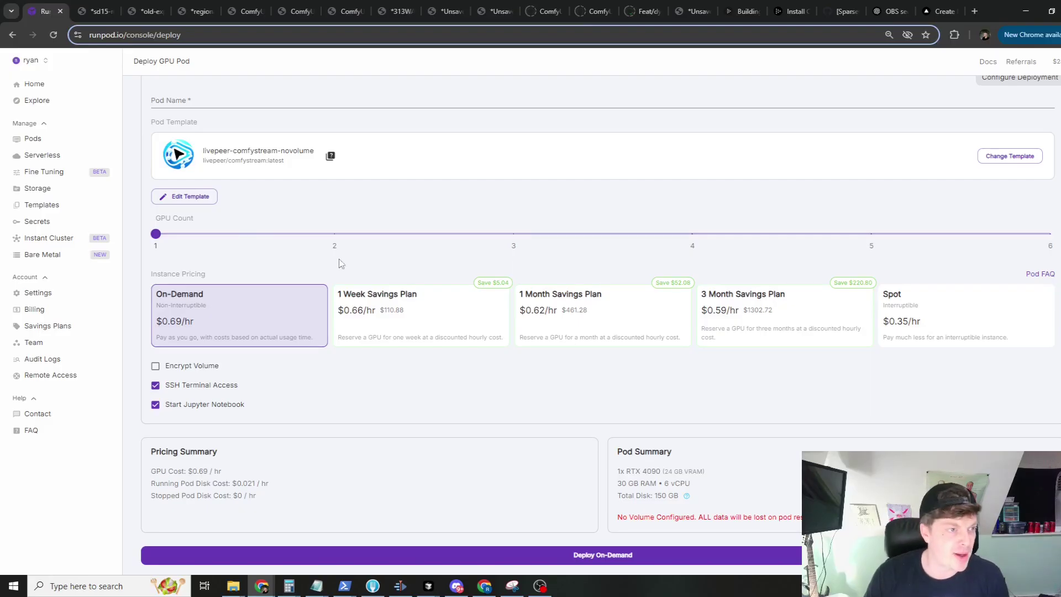
click(21, 138)
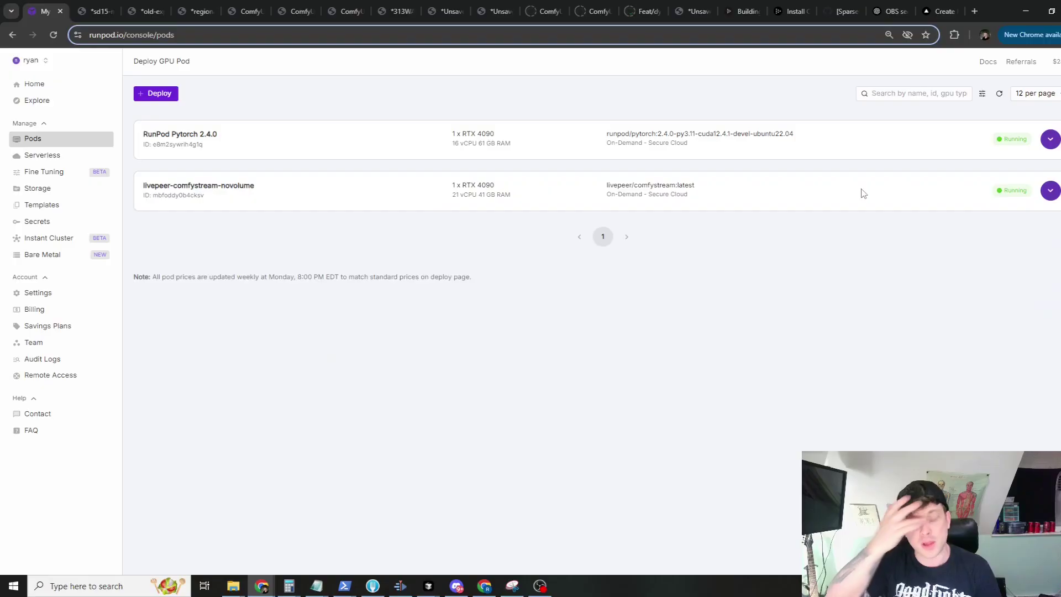
View the livepeer-comfystream-novolume pod's Connection Options, then switch to its sd15 ComfyUI tab.
click(1050, 190)
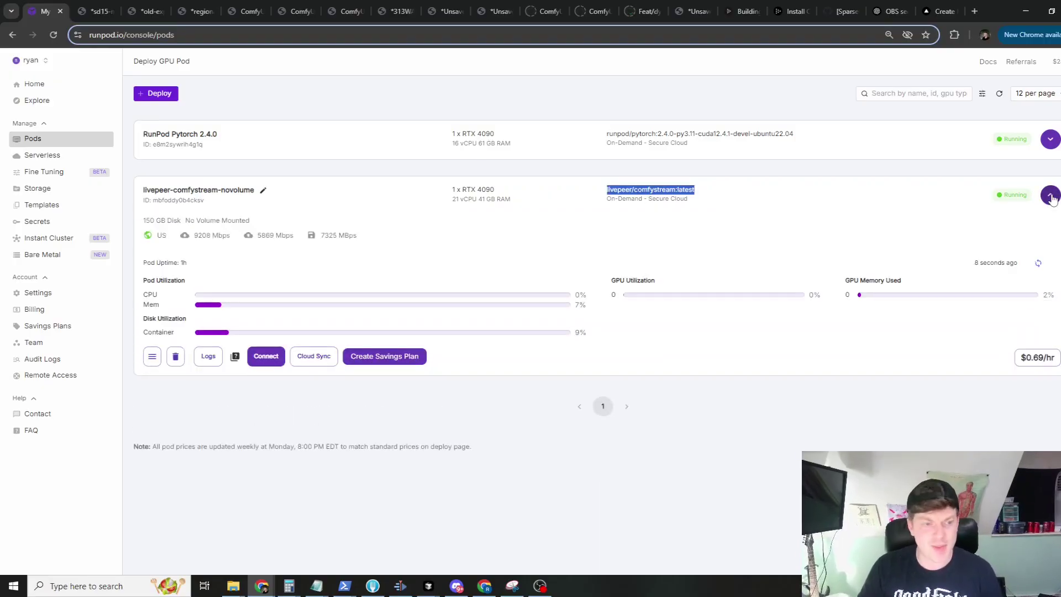
click(266, 356)
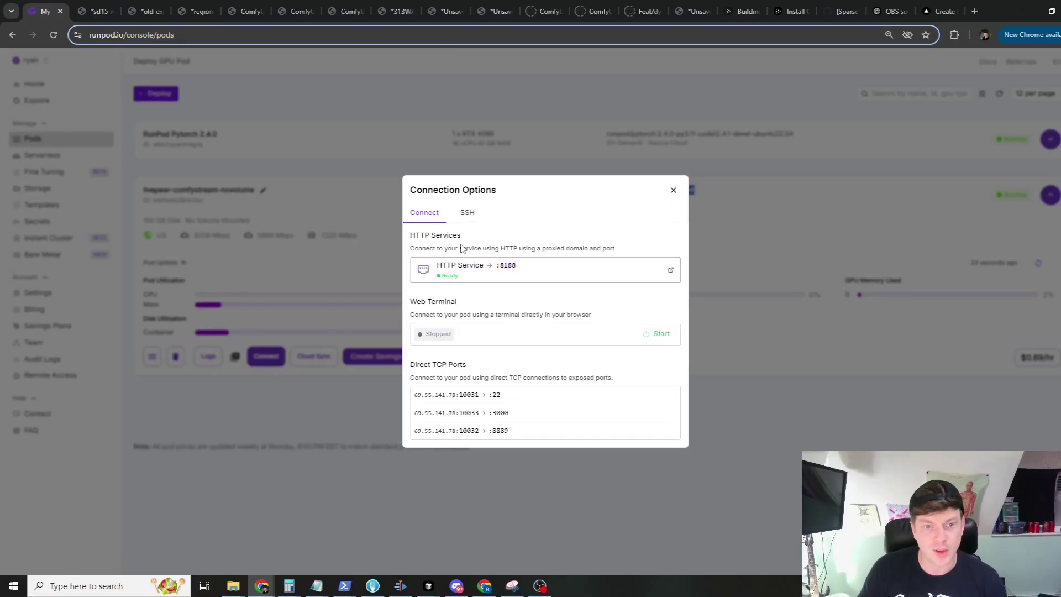
click(98, 12)
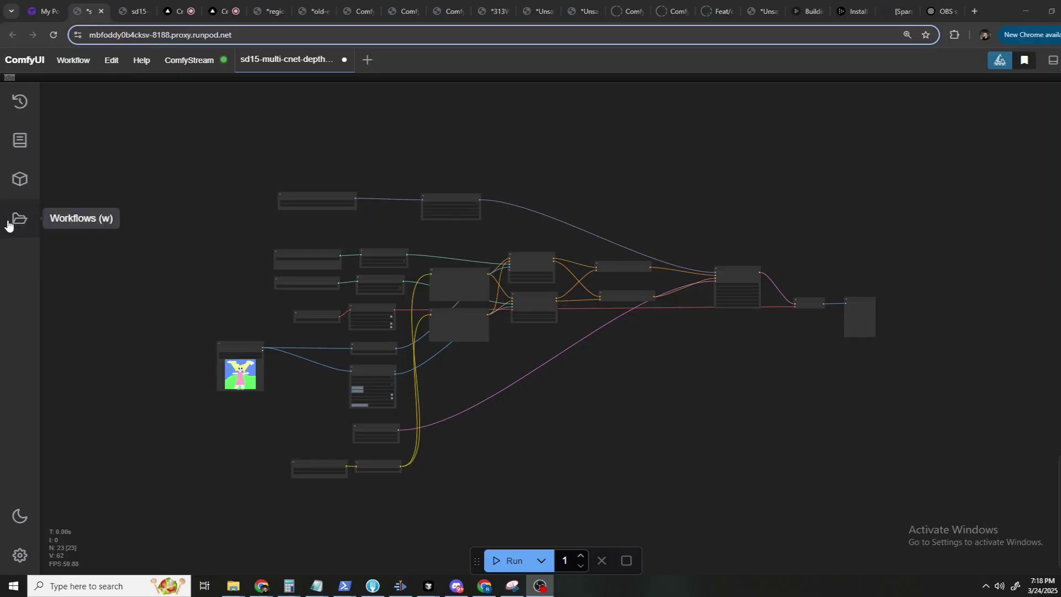
click(14, 220)
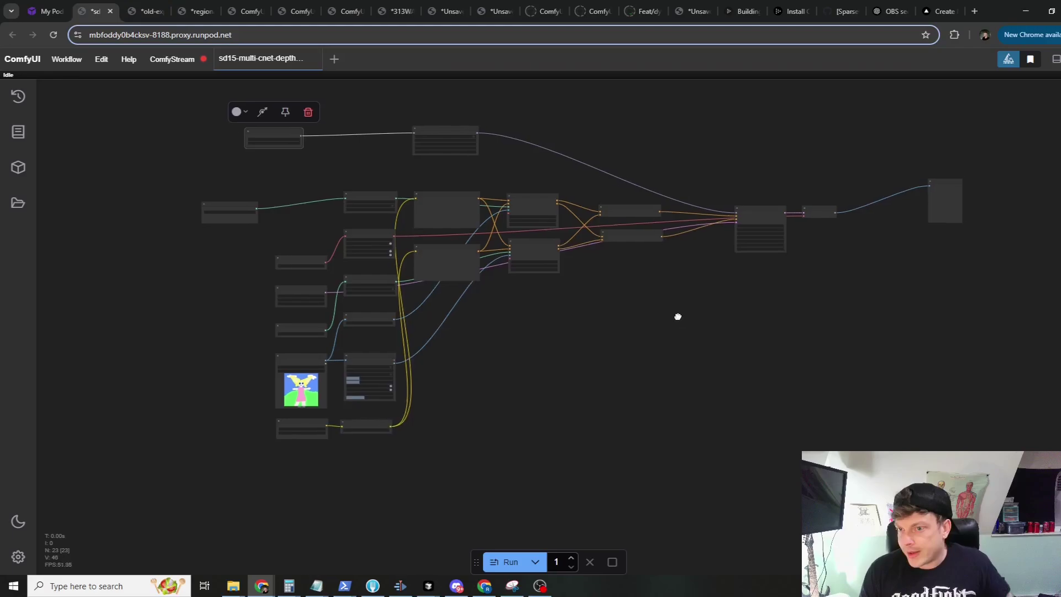
drag(679, 315, 644, 332)
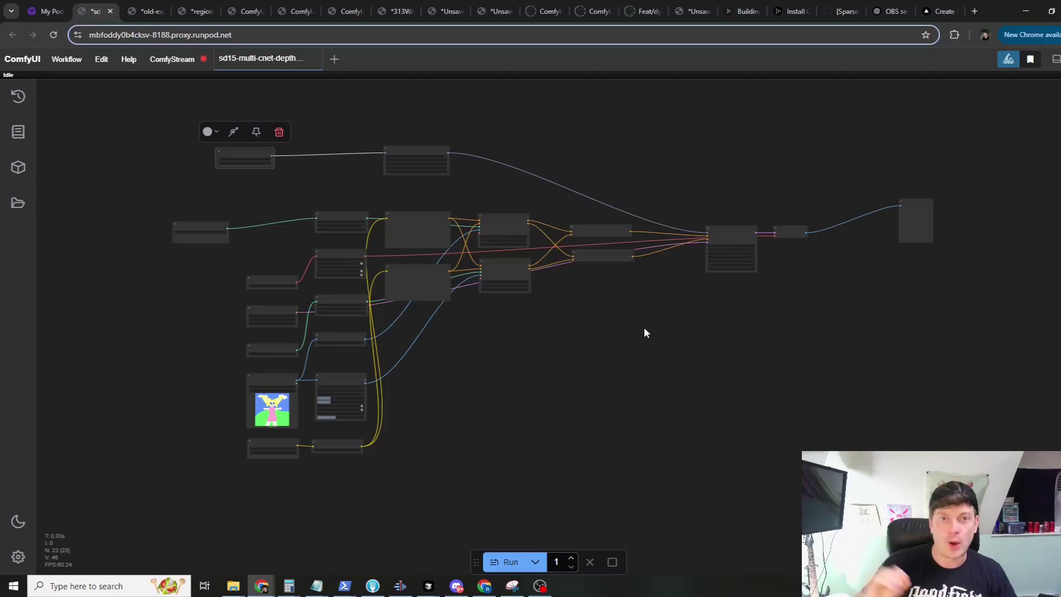
scroll(215, 226, up, 5)
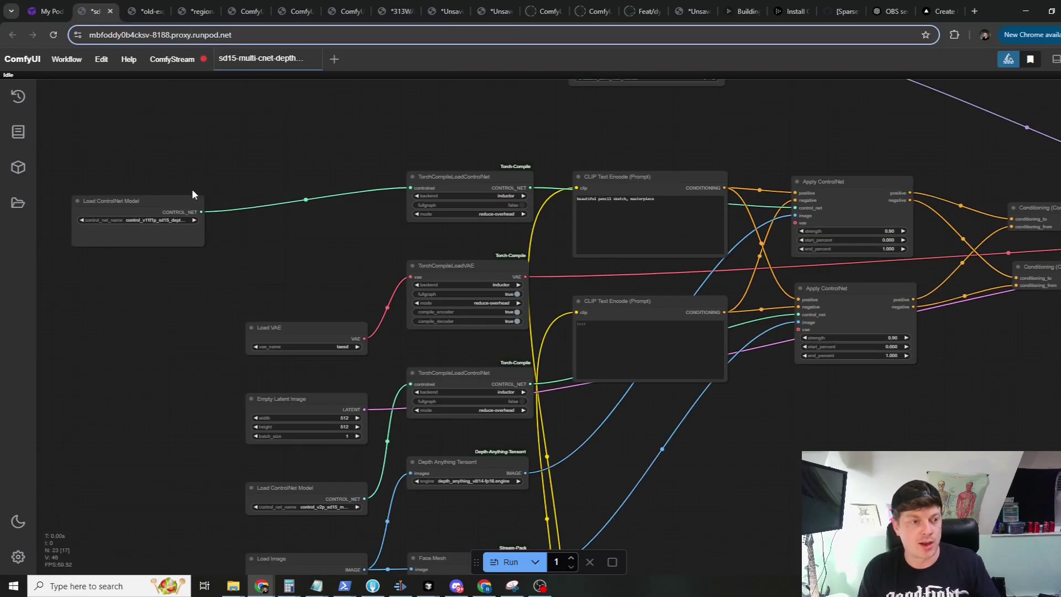
click(154, 195)
scroll(264, 274, down, 10)
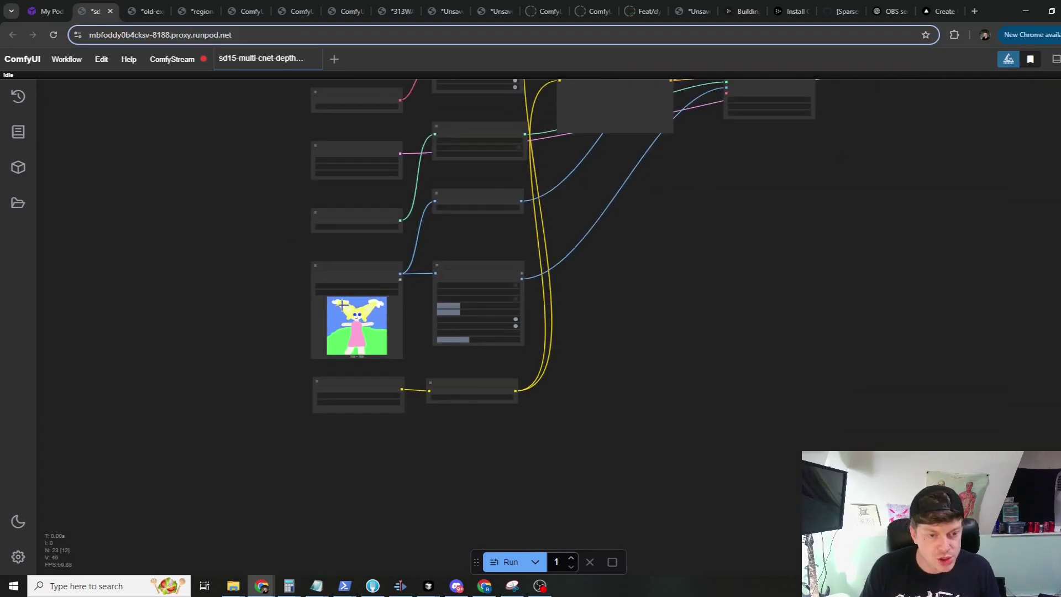
scroll(353, 258, up, 2)
drag(354, 257, 309, 225)
drag(75, 323, 218, 320)
double_click(214, 319)
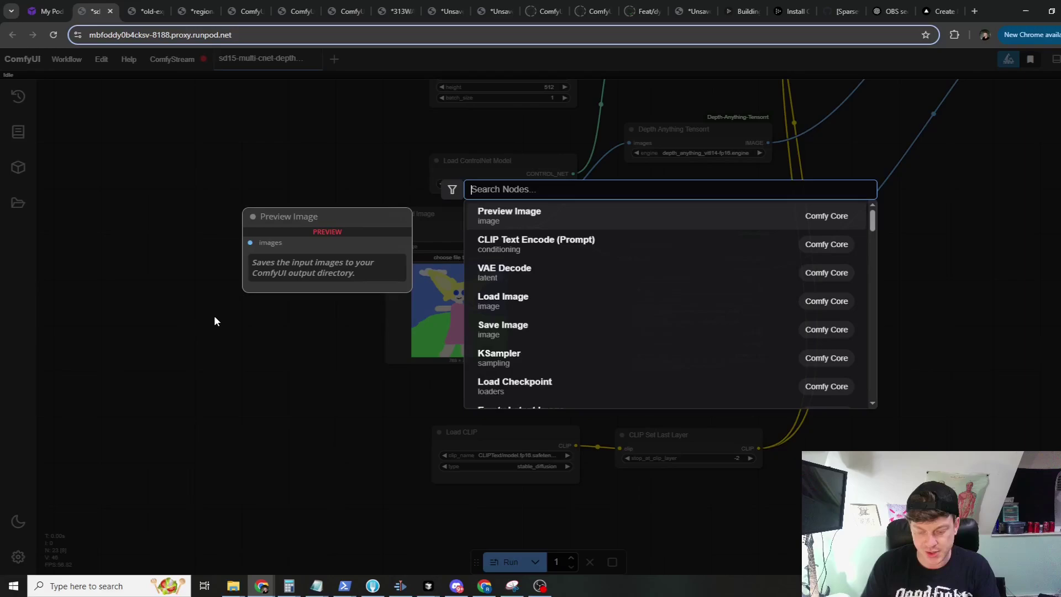
text(primary)
key(Return)
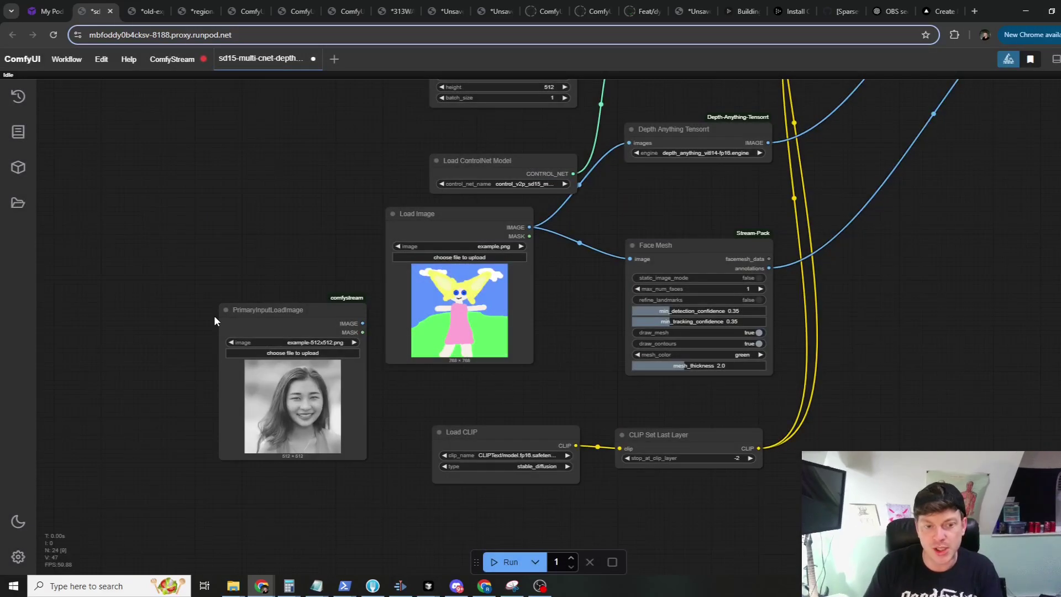
mouse_move(443, 222)
mouse_down()
mouse_move(430, 214)
mouse_move(446, 230)
mouse_move(444, 215)
mouse_move(461, 222)
mouse_up()
click(208, 334)
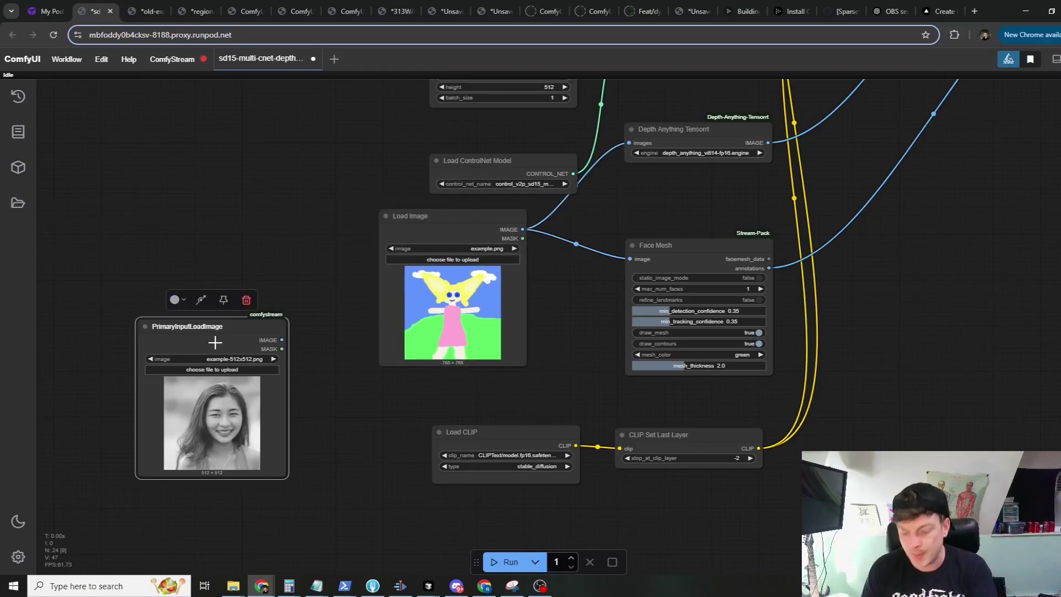
key(Delete)
scroll(383, 326, down, 10)
drag(550, 329, 317, 351)
scroll(606, 204, up, 12)
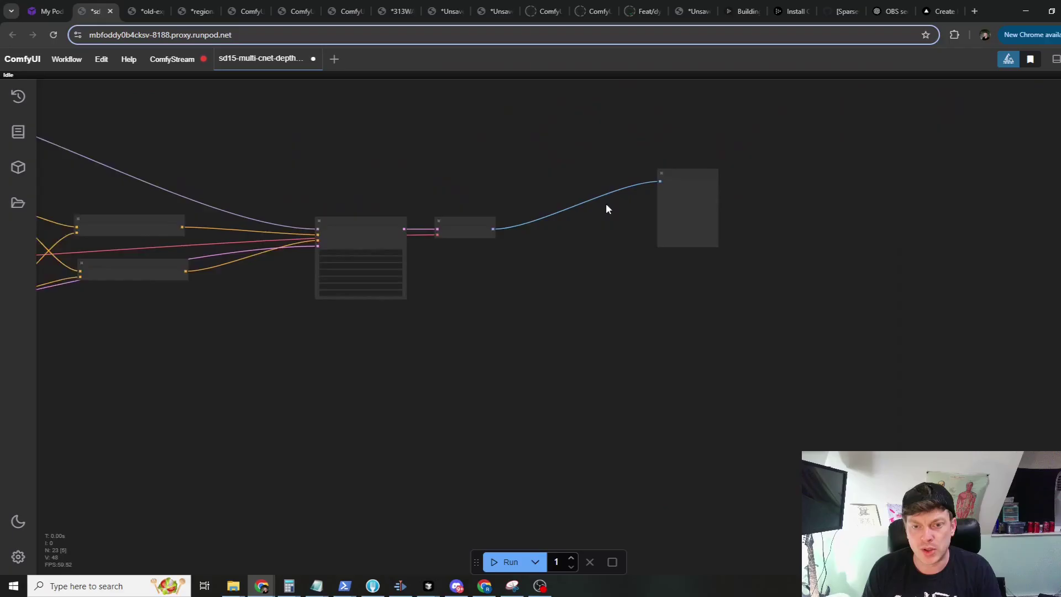
drag(704, 178, 545, 215)
scroll(381, 263, up, 1)
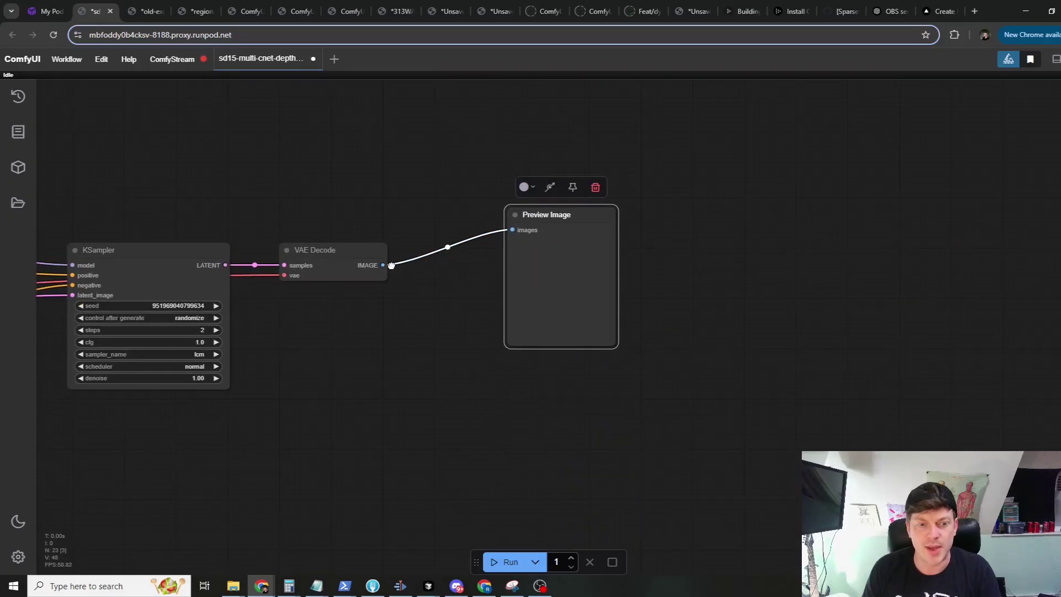
drag(383, 265, 442, 382)
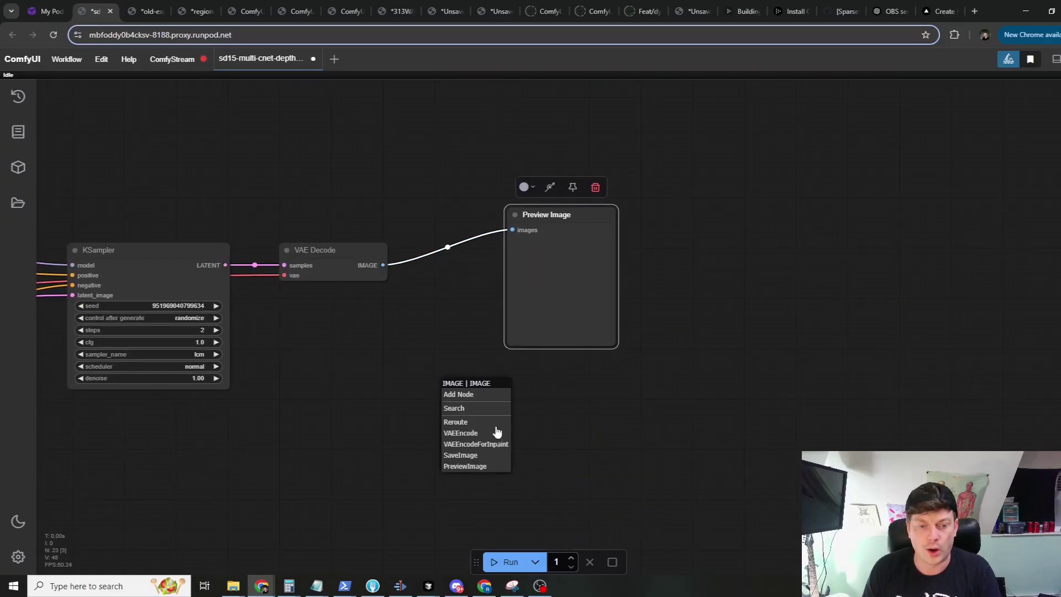
click(467, 455)
key(ctrl+z)
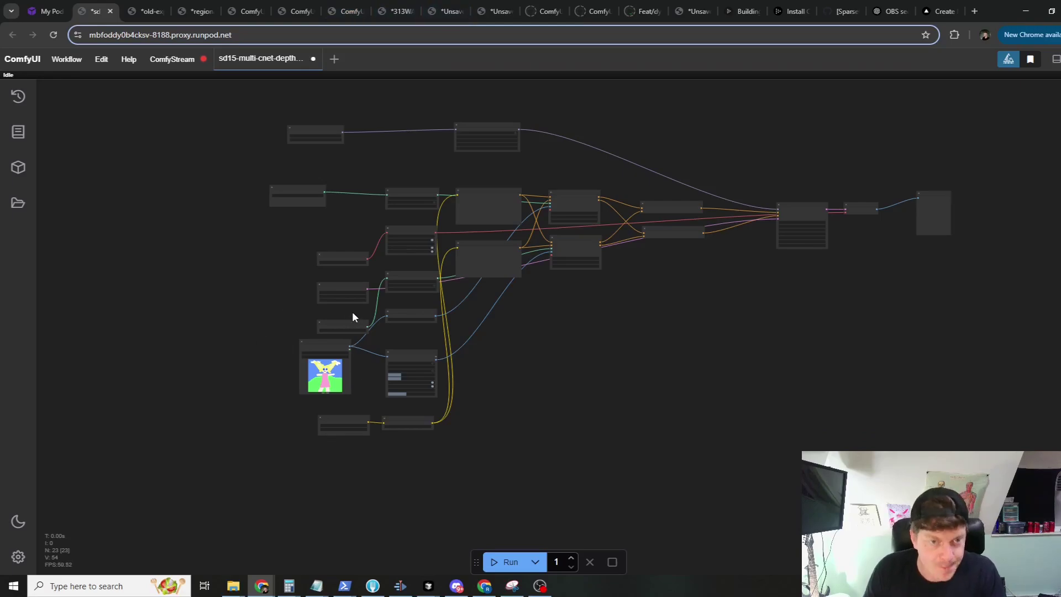
Reposition the TensorRT Loader node and widen it so the full dreamshaper8 engine name shows.
scroll(367, 193, up, 3)
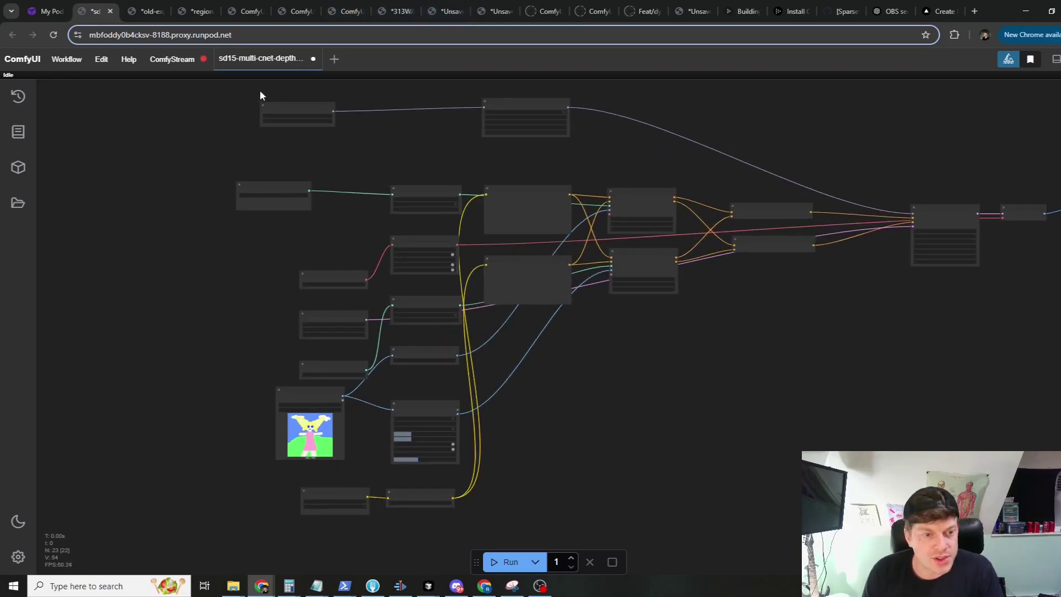
drag(298, 104, 333, 132)
scroll(400, 244, up, 5)
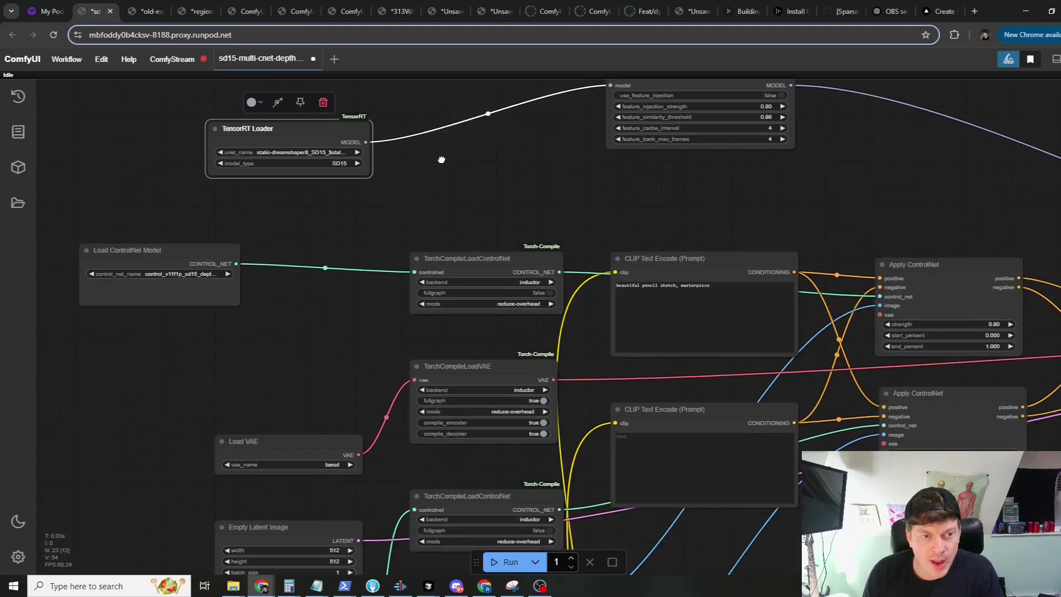
drag(401, 244, 378, 209)
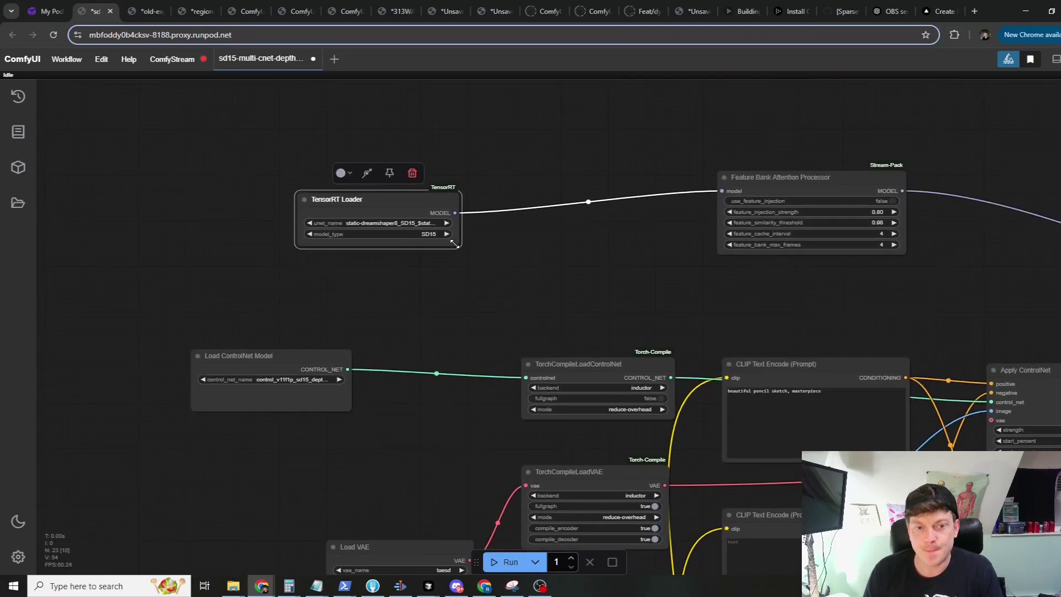
drag(455, 244, 542, 248)
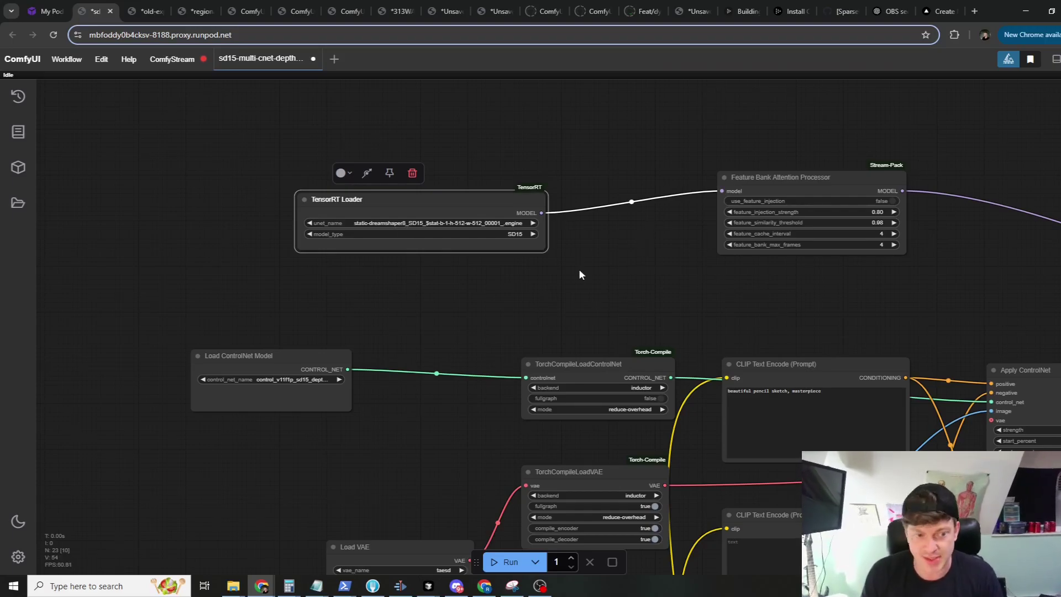
Shift the depth Load ControlNet Model node to the right.
scroll(578, 268, down, 5)
drag(338, 219, 396, 222)
scroll(495, 315, down, 3)
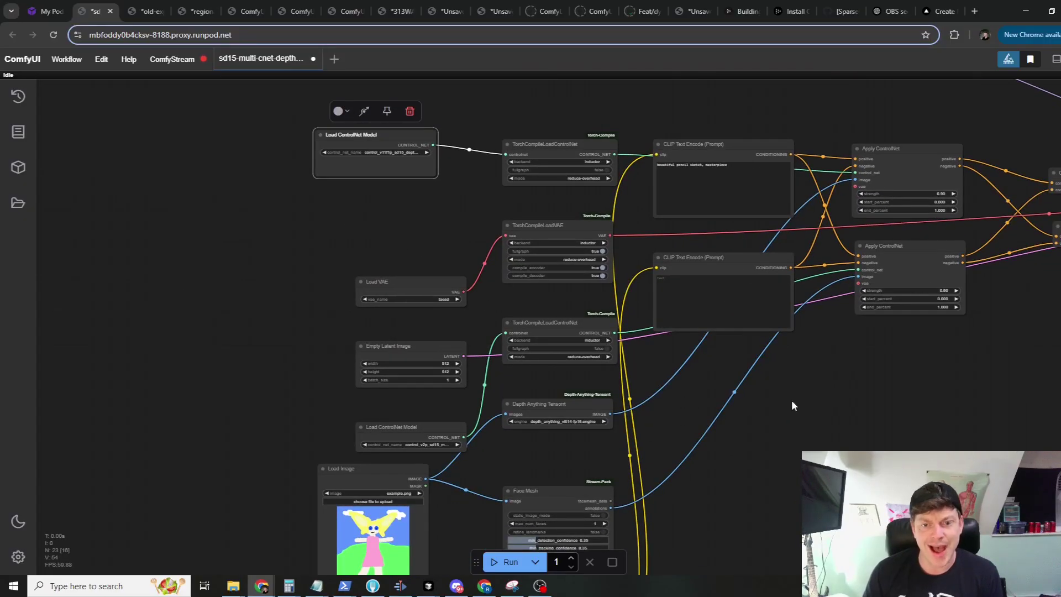
Stack the two CLIP Text Encode nodes and bring the face ControlNet loader beside its TorchCompile node.
scroll(702, 347, up, 2)
drag(697, 334, 742, 429)
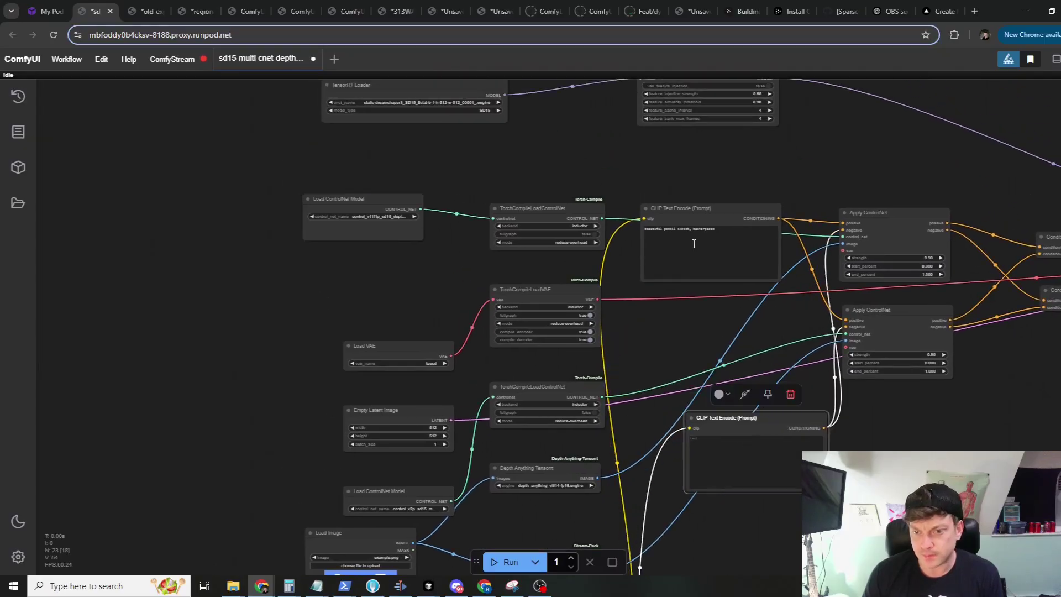
drag(701, 209, 742, 365)
drag(531, 385, 524, 258)
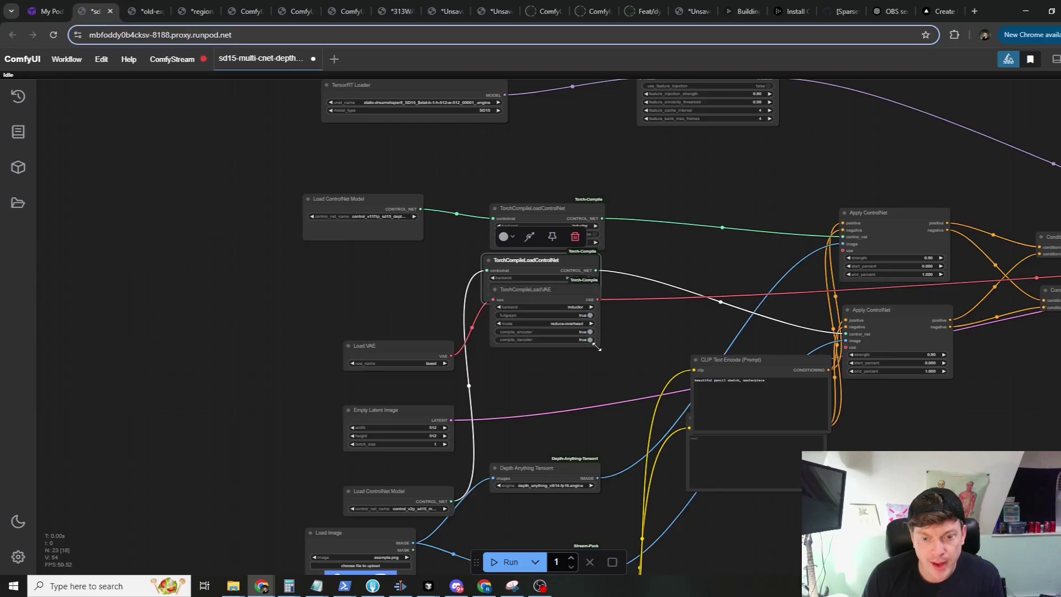
drag(557, 299, 576, 366)
drag(425, 495, 396, 265)
Widen the depth and face Load ControlNet Model nodes so their filenames read in full.
scroll(420, 261, up, 4)
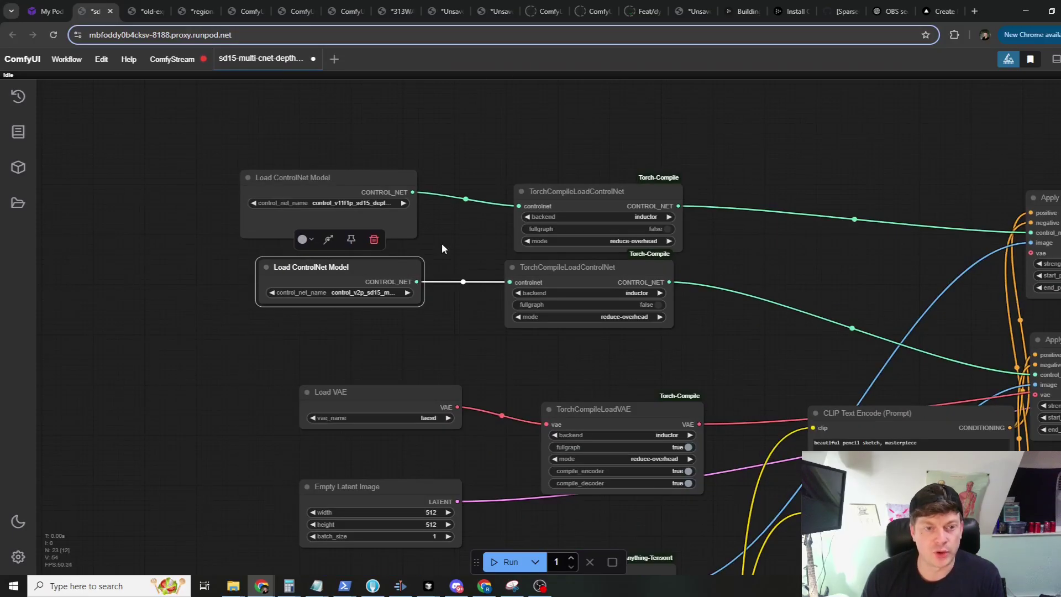
drag(416, 237, 480, 236)
drag(418, 301, 534, 302)
drag(480, 278, 448, 275)
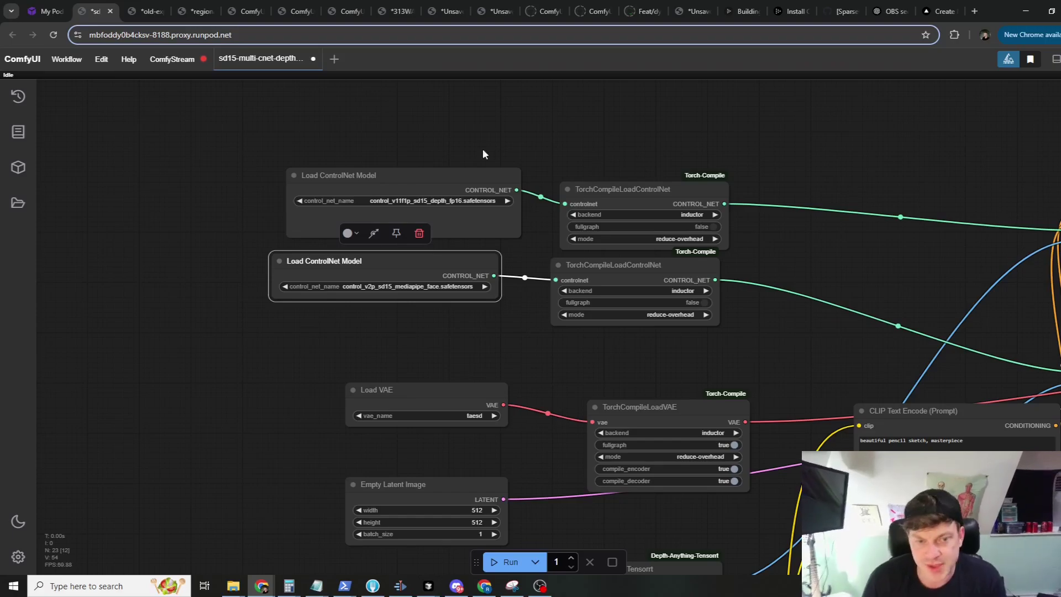
Fine-tune the ControlNet loader and TorchCompileLoadControlNet positions, and shift Load VAE right.
drag(393, 174, 373, 175)
drag(414, 257, 411, 267)
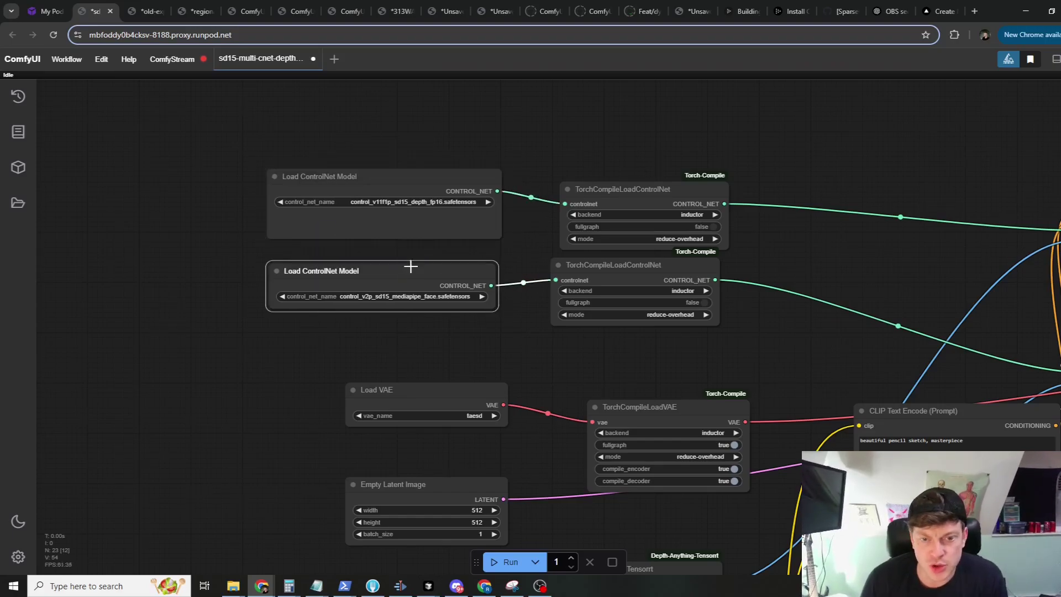
drag(588, 180, 592, 164)
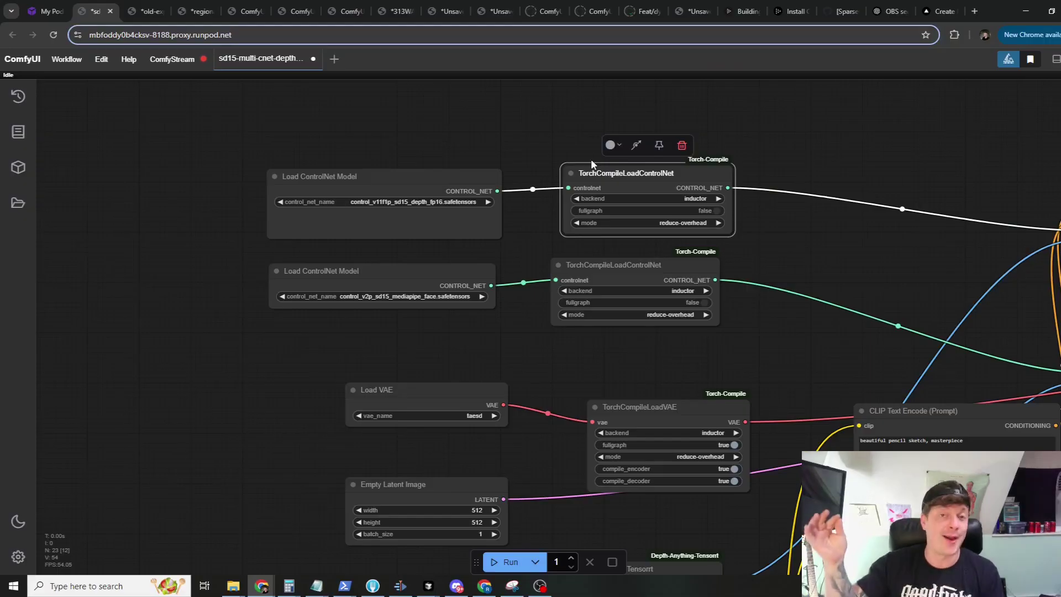
scroll(707, 148, right, 2)
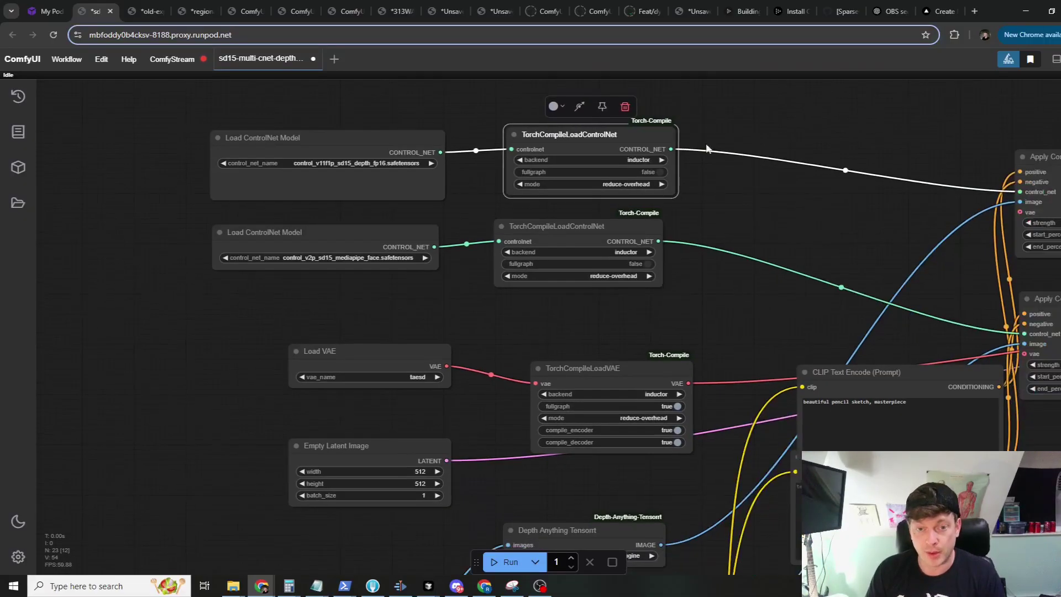
scroll(749, 201, down, 3)
scroll(502, 253, down, 2)
drag(386, 258, 432, 256)
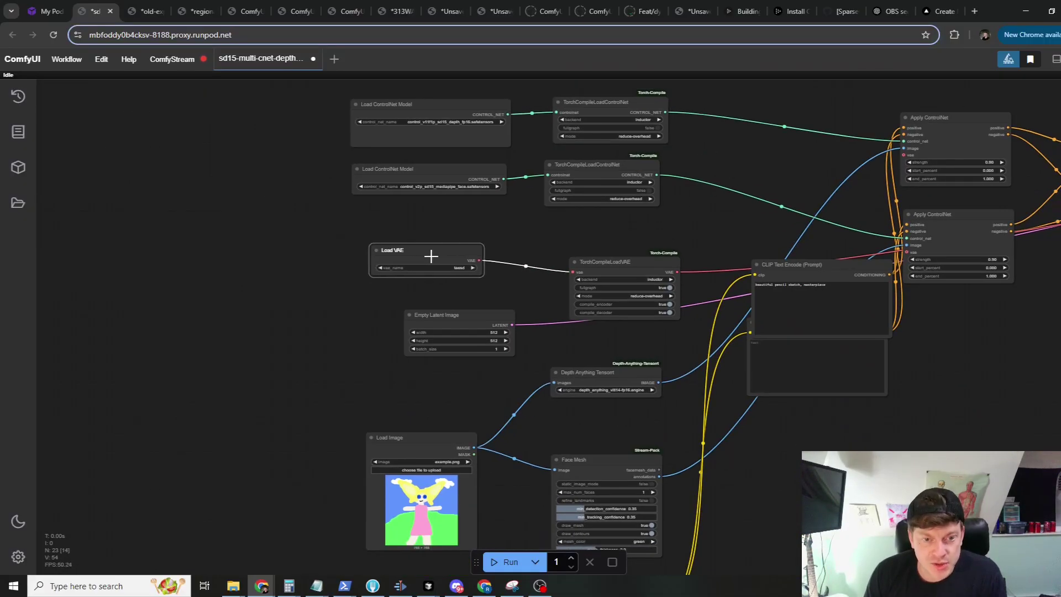
Line up the taesd Load VAE beside TorchCompileLoadVAE.
drag(628, 264, 596, 241)
scroll(468, 290, up, 3)
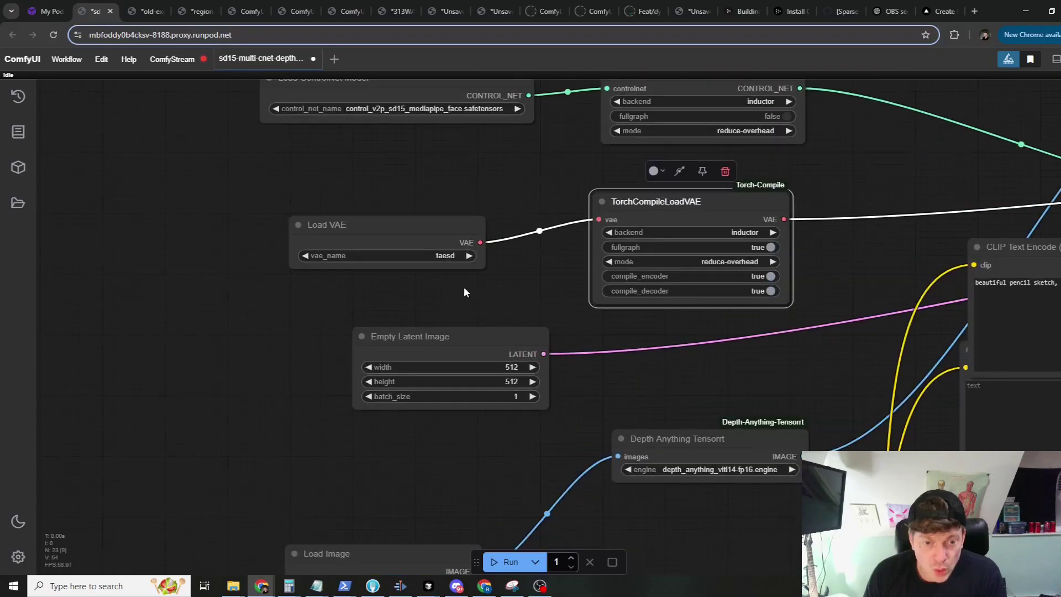
scroll(464, 279, up, 4)
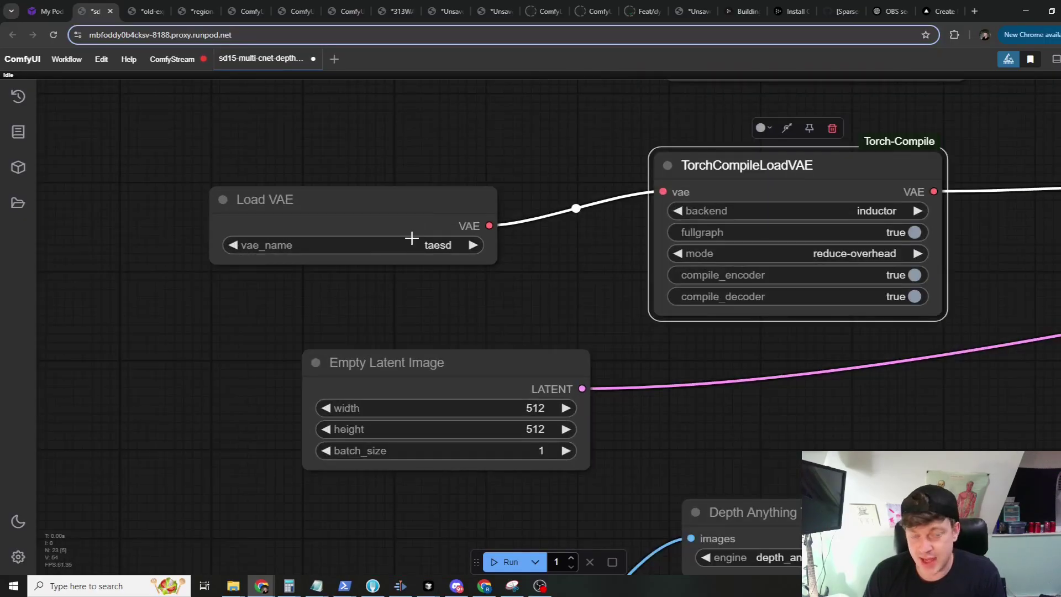
drag(395, 215, 466, 202)
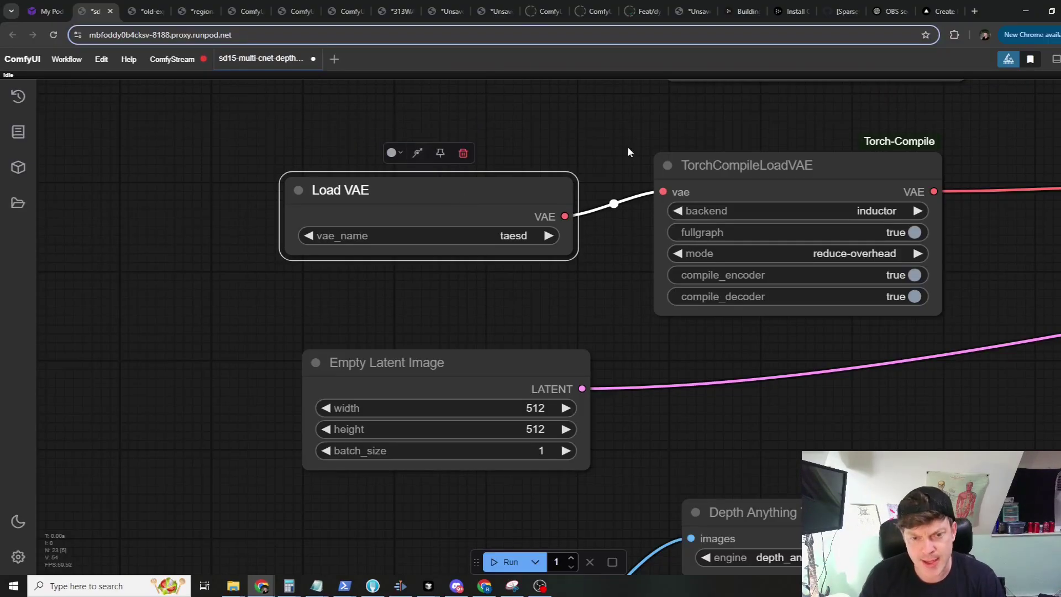
drag(755, 168, 754, 180)
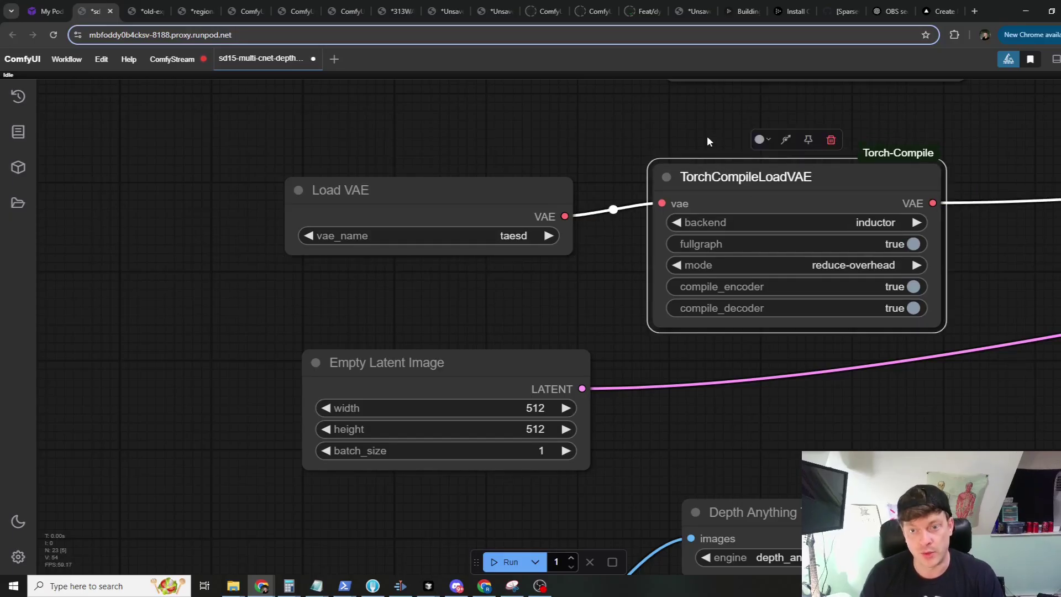
Move Empty Latent Image out of the way and raise the Load Image node.
scroll(648, 165, down, 4)
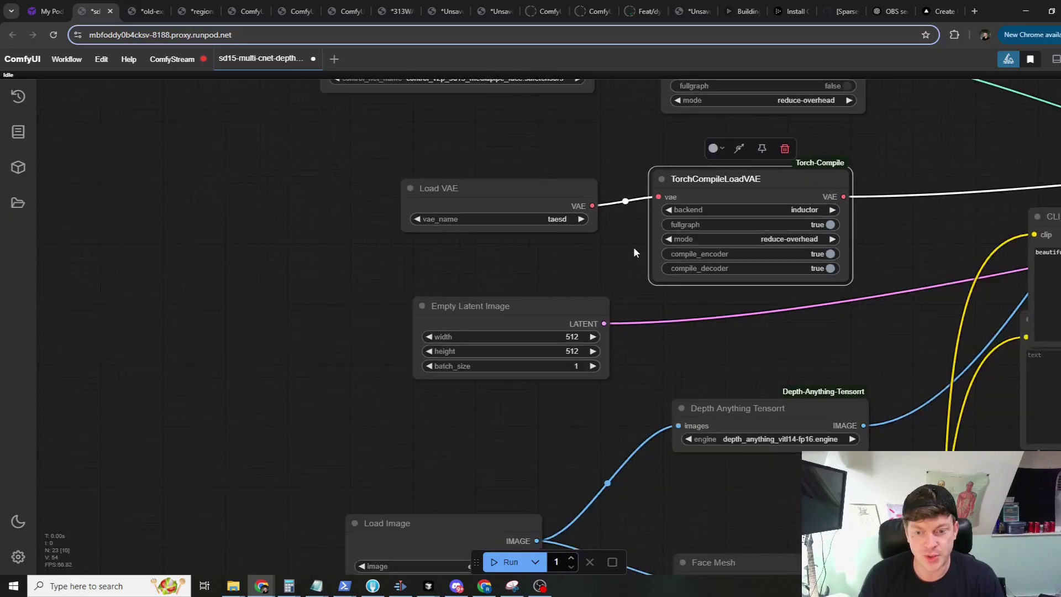
scroll(631, 265, down, 3)
drag(442, 227, 749, 432)
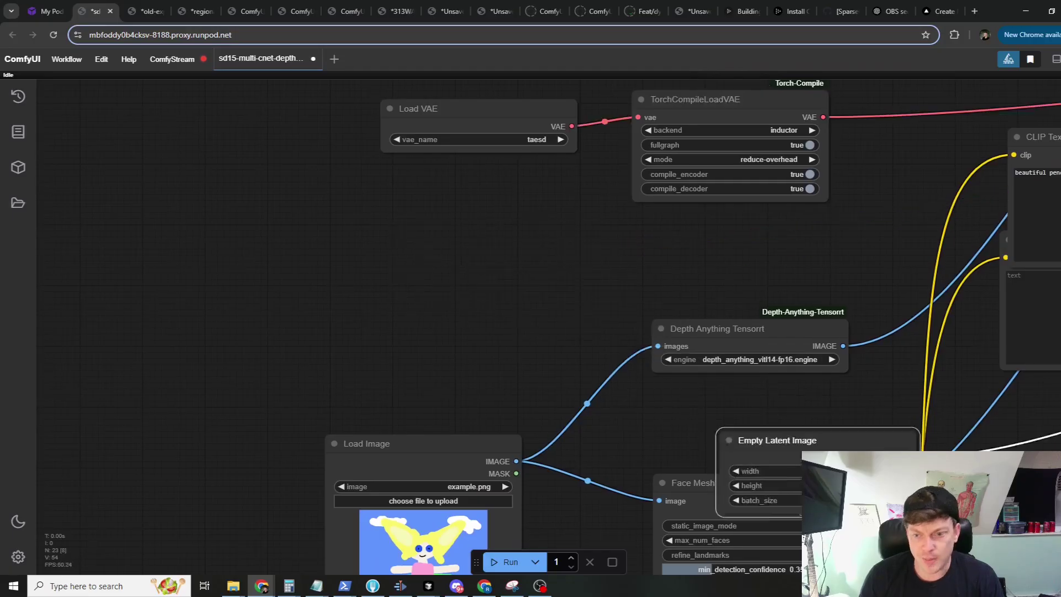
key(Delete)
drag(463, 451, 455, 323)
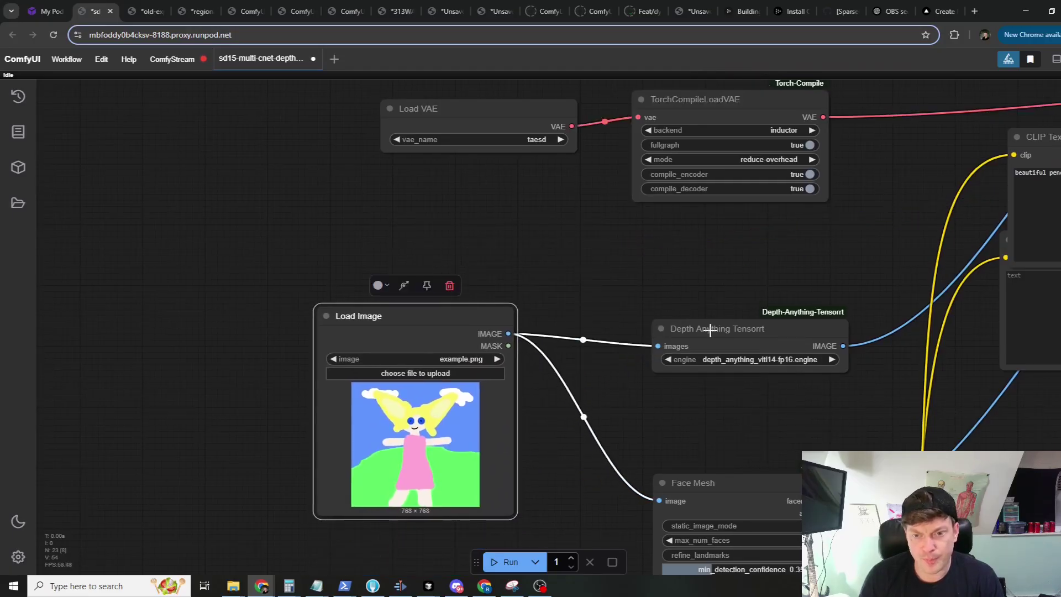
Arrange Load Image, Depth Anything Tensorrt and Face Mesh close together in a column.
drag(711, 329, 690, 253)
drag(460, 314, 203, 235)
drag(751, 476, 718, 333)
drag(500, 227, 353, 343)
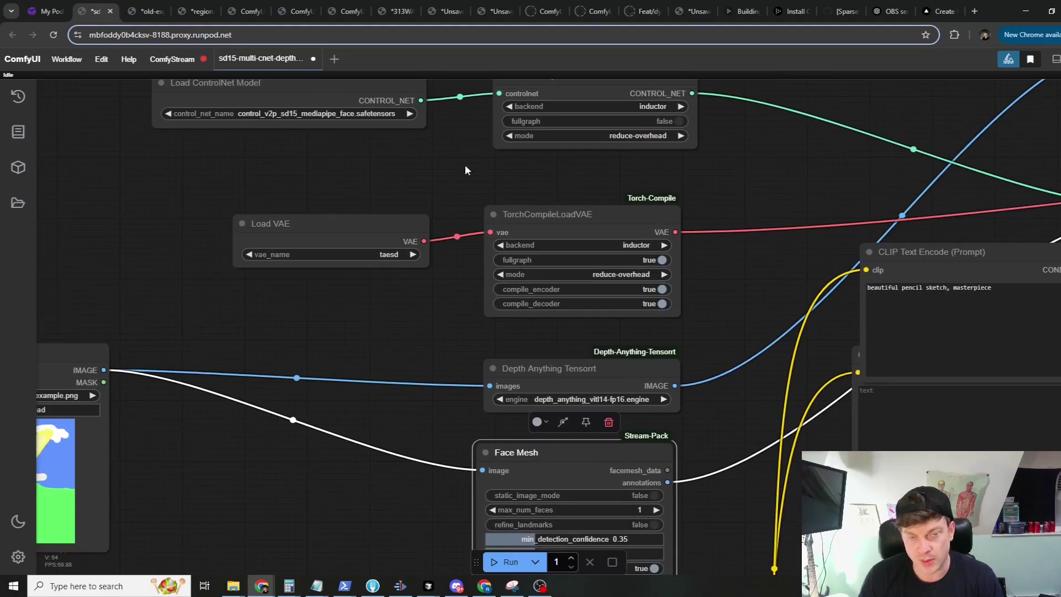
drag(432, 333, 418, 182)
drag(553, 231, 538, 223)
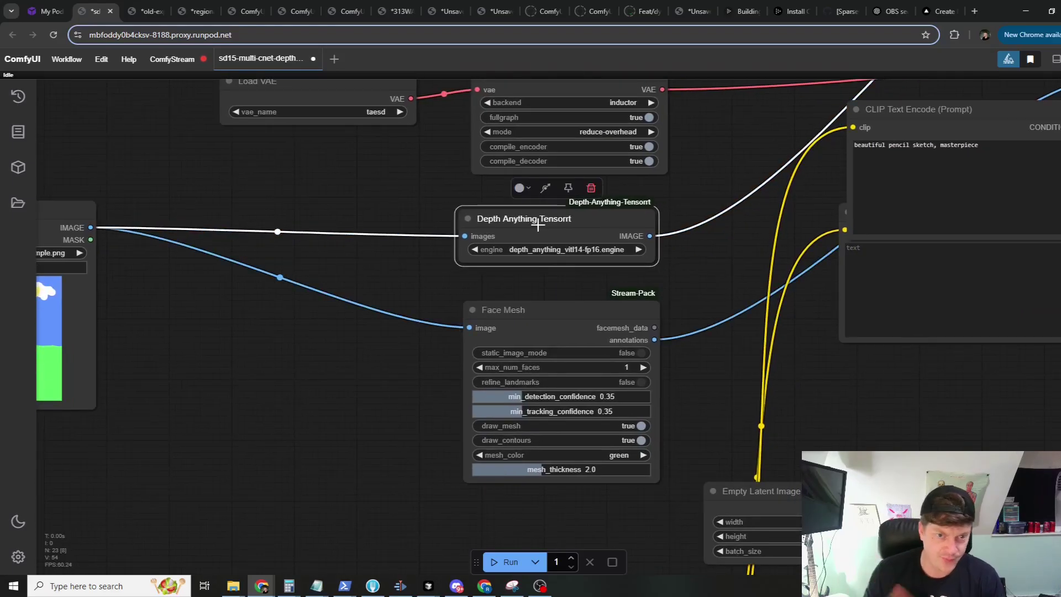
drag(550, 221, 552, 222)
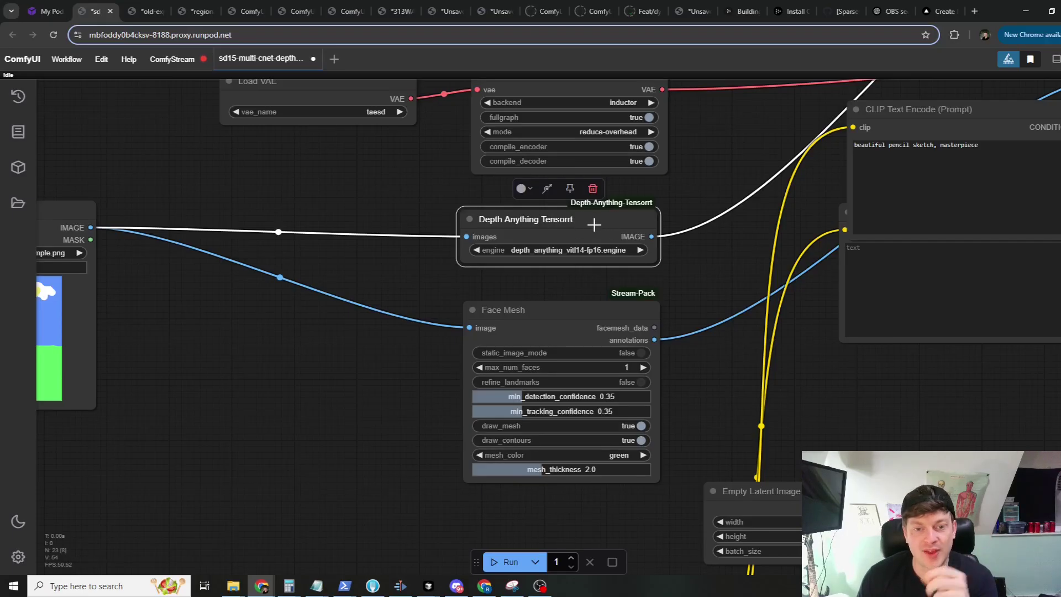
mouse_move(594, 224)
mouse_down()
mouse_move(607, 214)
mouse_move(588, 210)
mouse_up()
Settle Face Mesh beneath Depth Anything Tensorrt and push Empty Latent Image down-right.
drag(700, 304, 668, 196)
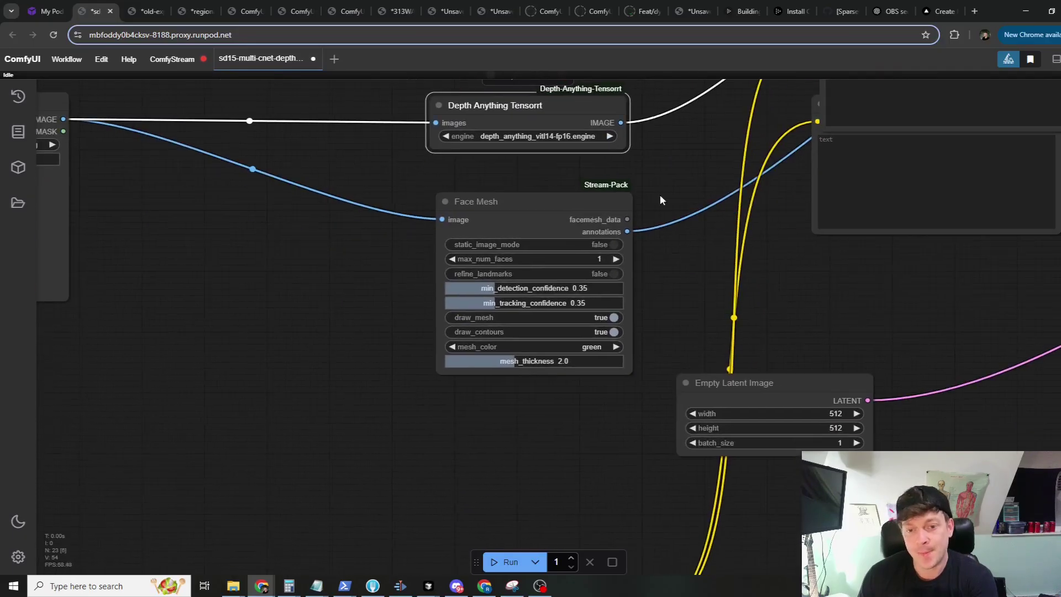
drag(535, 207, 536, 231)
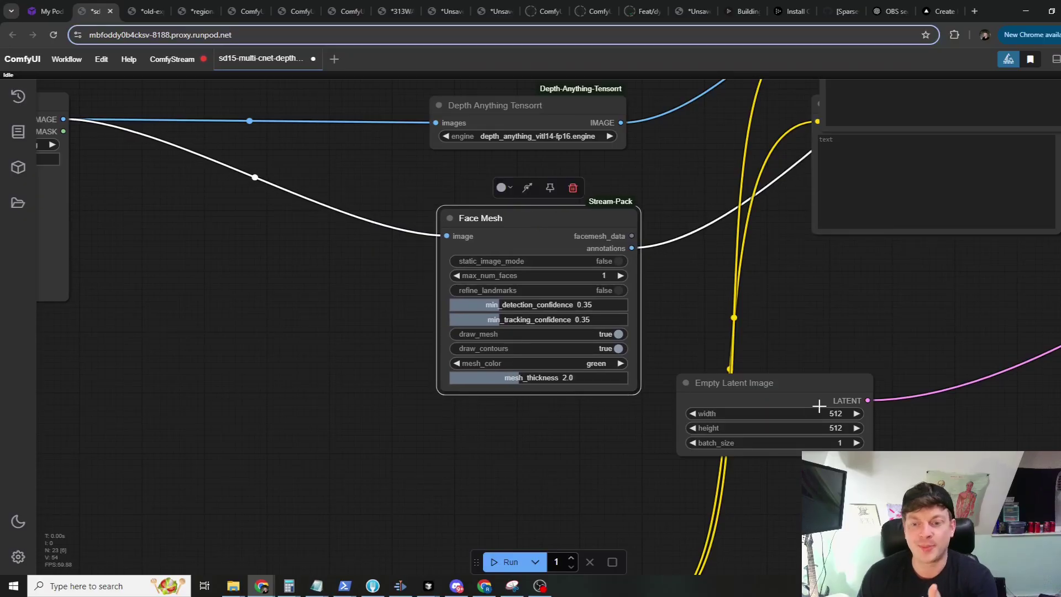
drag(789, 386, 852, 487)
drag(533, 242, 523, 216)
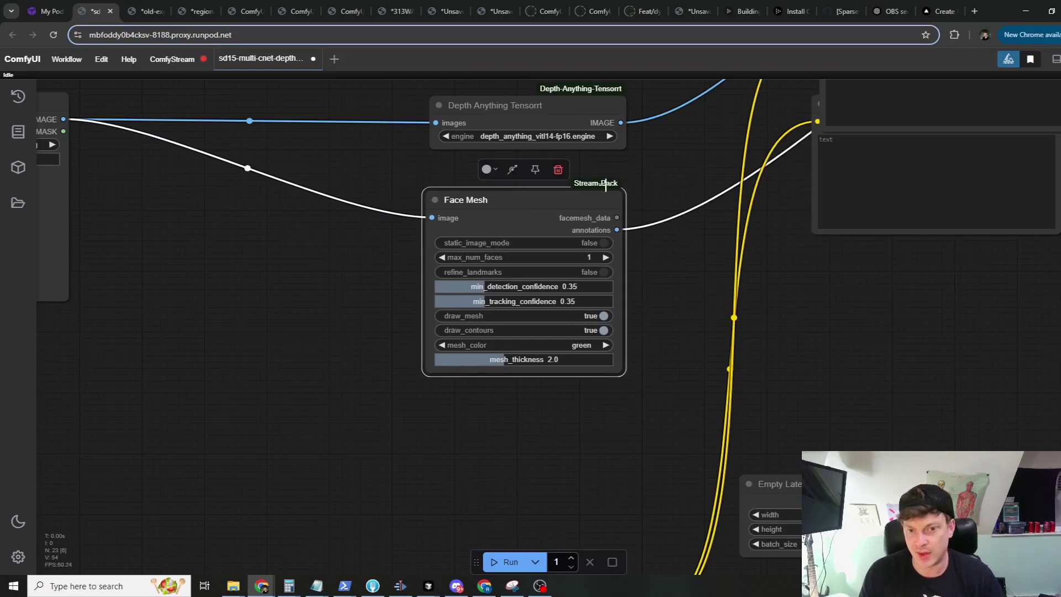
scroll(648, 352, down, 7)
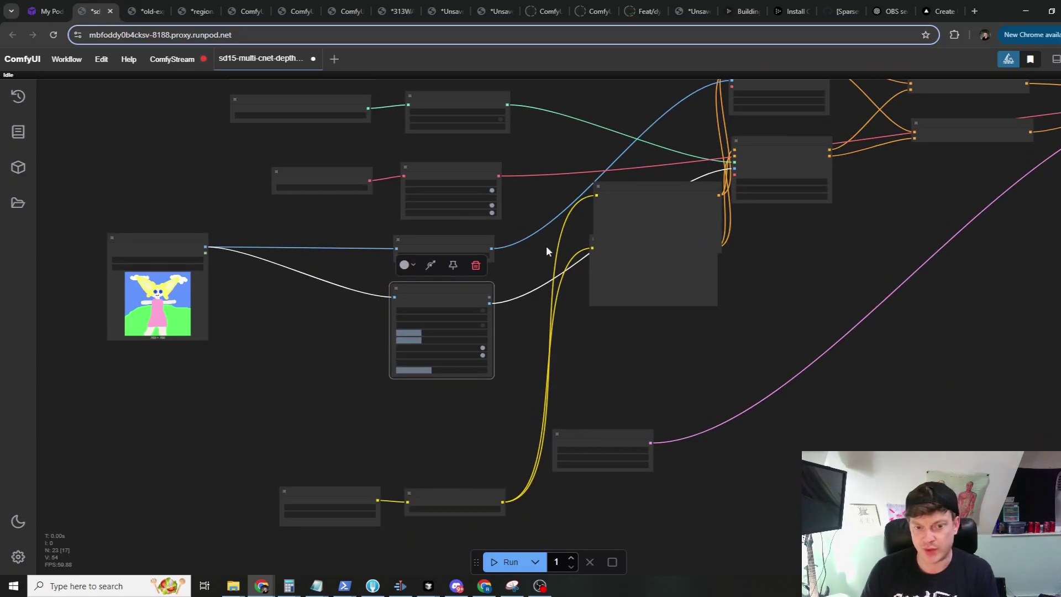
scroll(695, 221, down, 5)
Move the lower node down-left beside the CLIP nodes and select the TensorRT Loader.
click(648, 297)
drag(647, 297, 426, 424)
scroll(339, 372, up, 3)
scroll(396, 275, down, 6)
scroll(453, 205, up, 6)
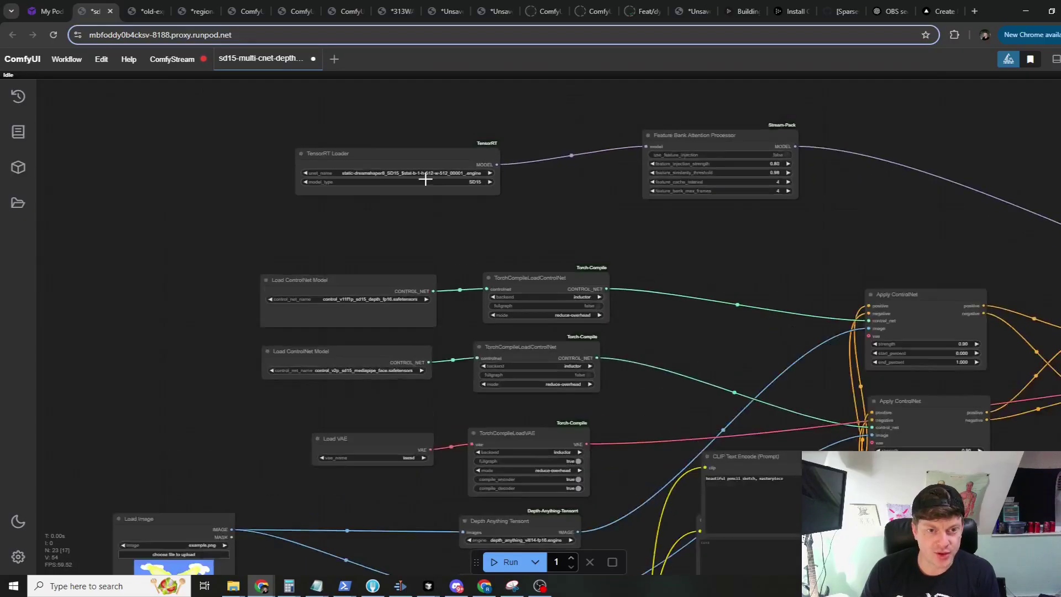
click(481, 156)
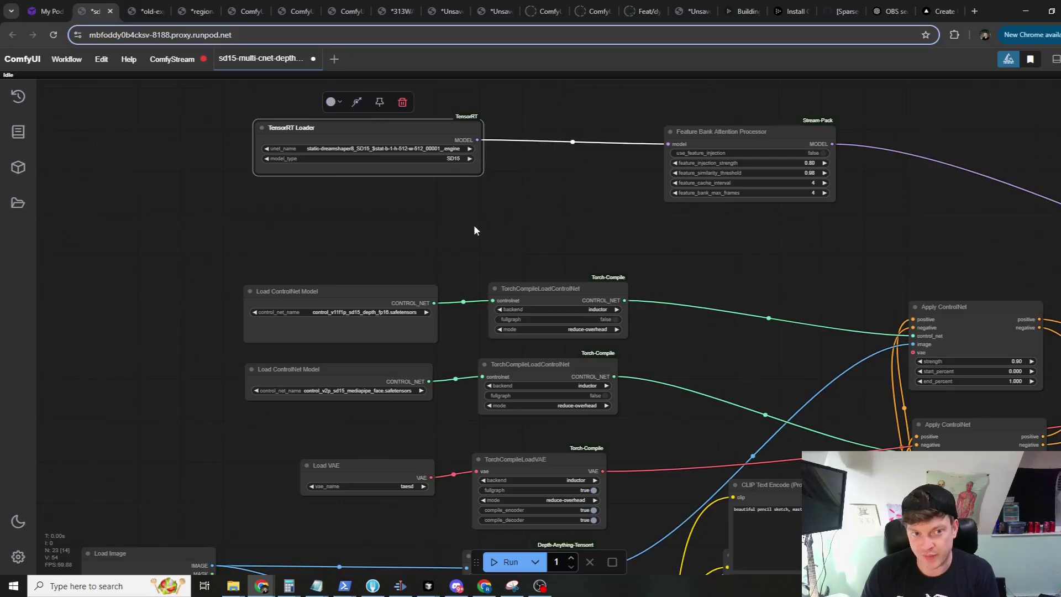
scroll(474, 231, down, 5)
scroll(409, 204, down, 3)
scroll(450, 275, up, 8)
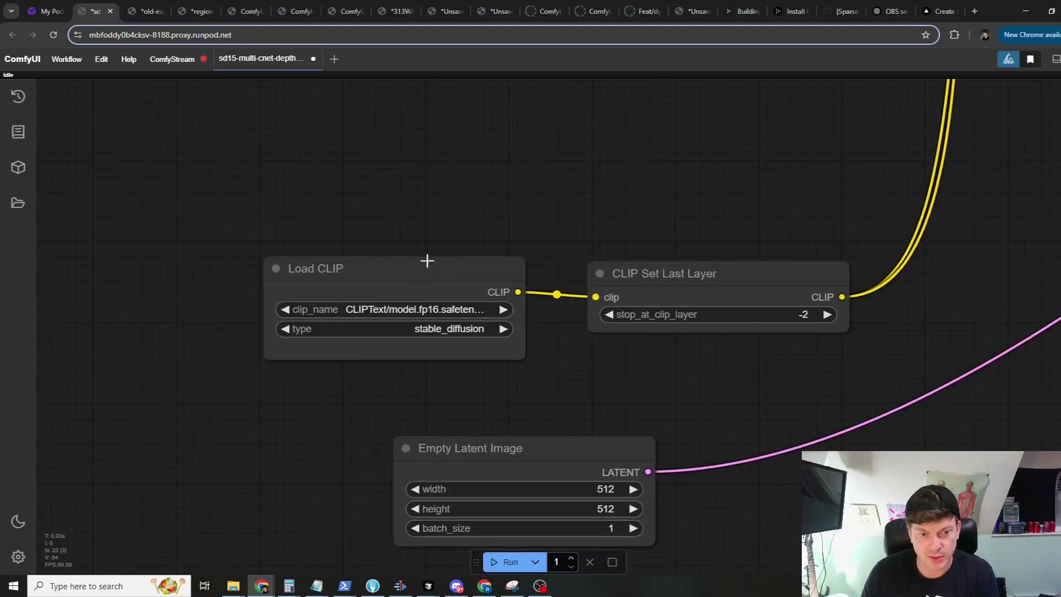
Widen Load CLIP to show its full clip name and set CLIP Set Last Layer beside it.
drag(428, 260, 326, 197)
drag(420, 297, 466, 288)
drag(387, 205, 456, 271)
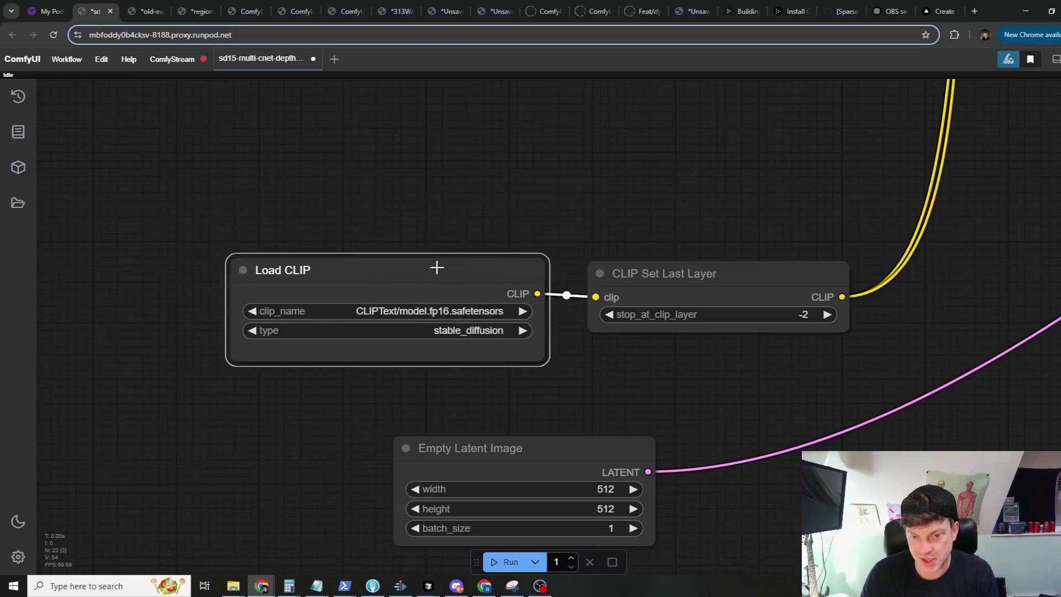
drag(687, 288, 680, 276)
scroll(680, 276, down, 10)
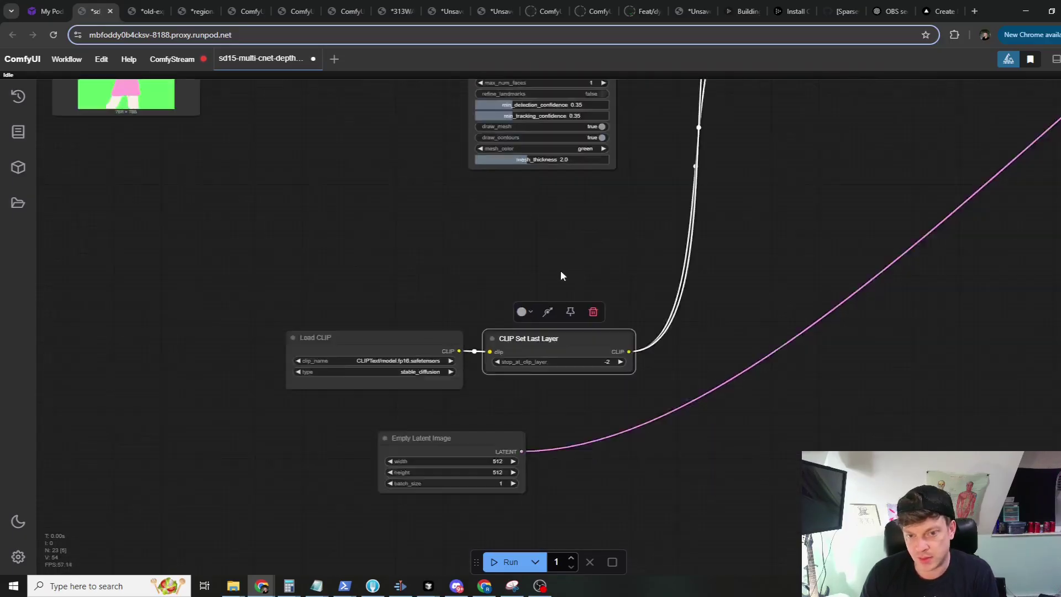
drag(607, 277, 706, 432)
scroll(705, 432, down, 3)
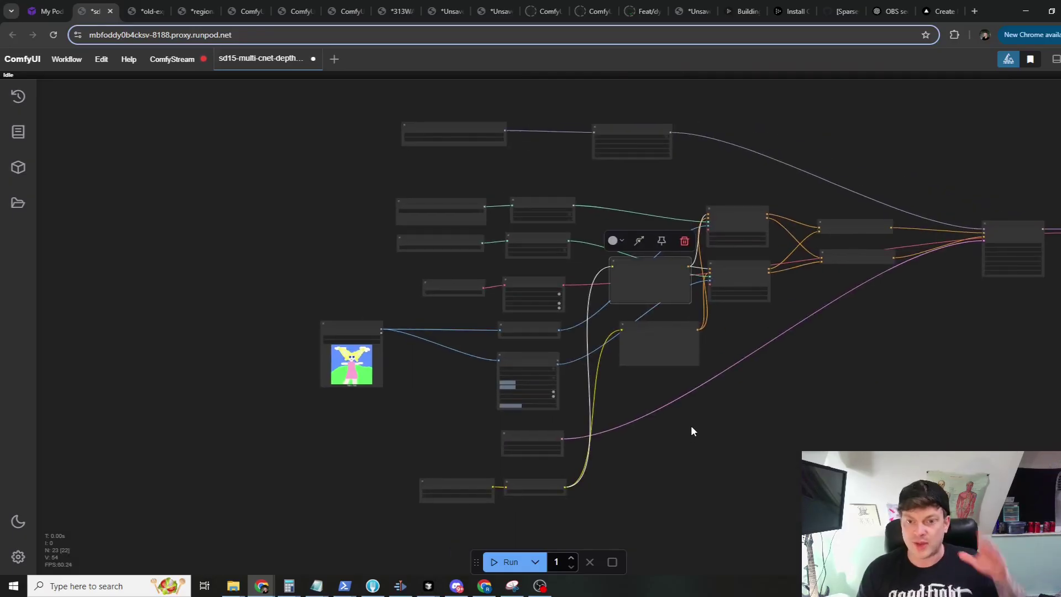
scroll(645, 312, up, 5)
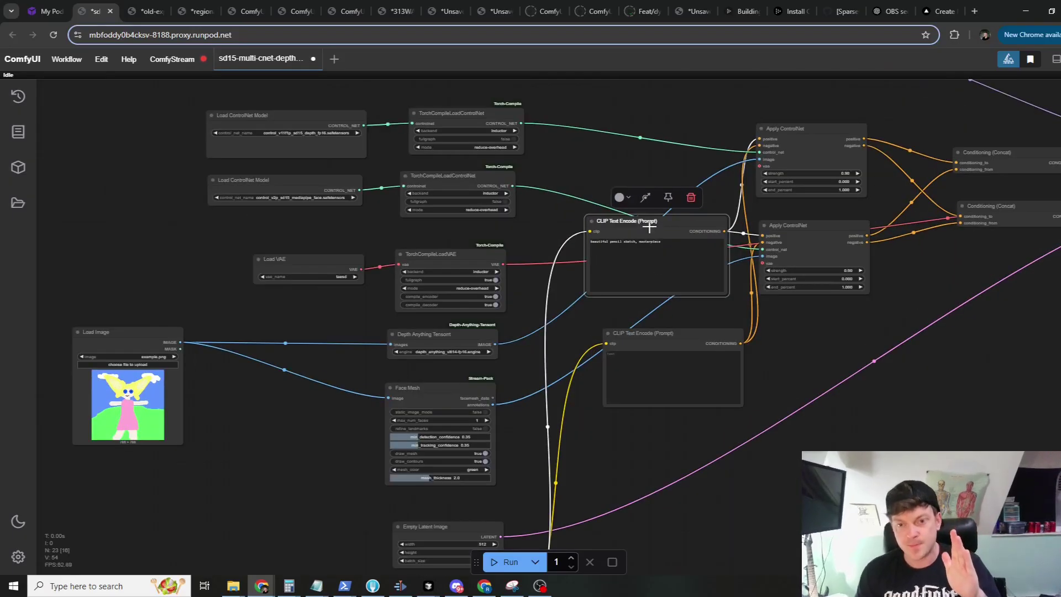
Stack the positive prompt encoder above the empty prompt encoder.
double_click(669, 243)
drag(669, 185, 492, 210)
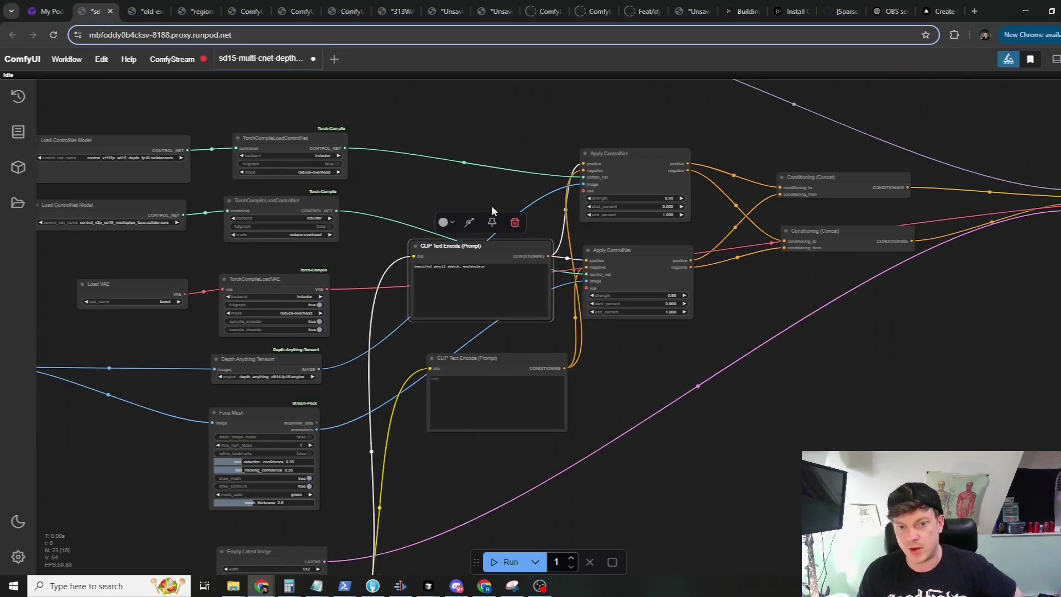
drag(503, 248, 491, 184)
drag(475, 357, 443, 278)
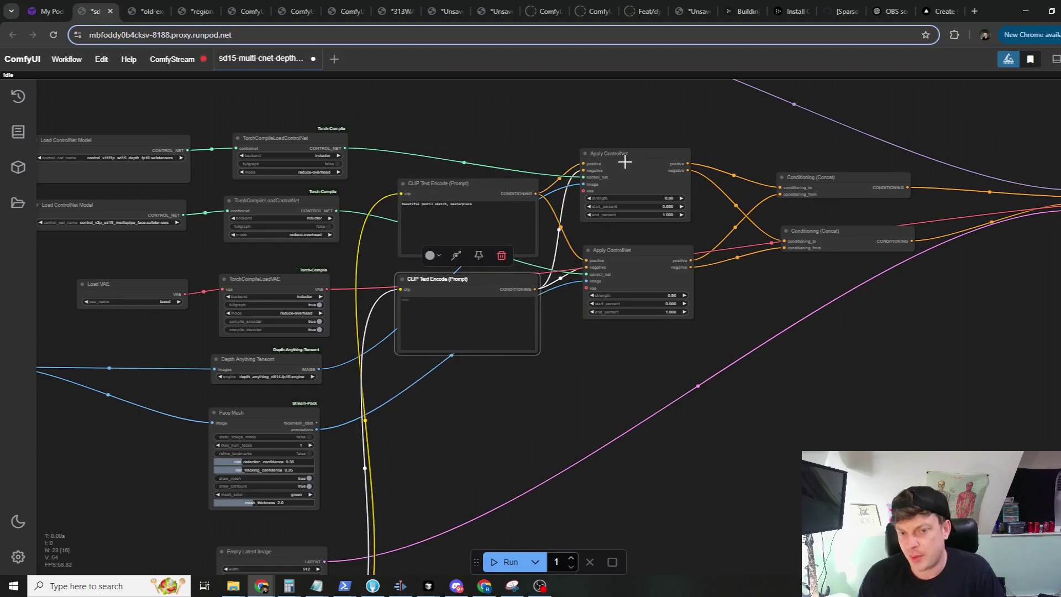
Raise both Apply ControlNet nodes side by side and nudge the upper Conditioning (Concat) node.
drag(625, 162, 628, 155)
drag(628, 254, 635, 249)
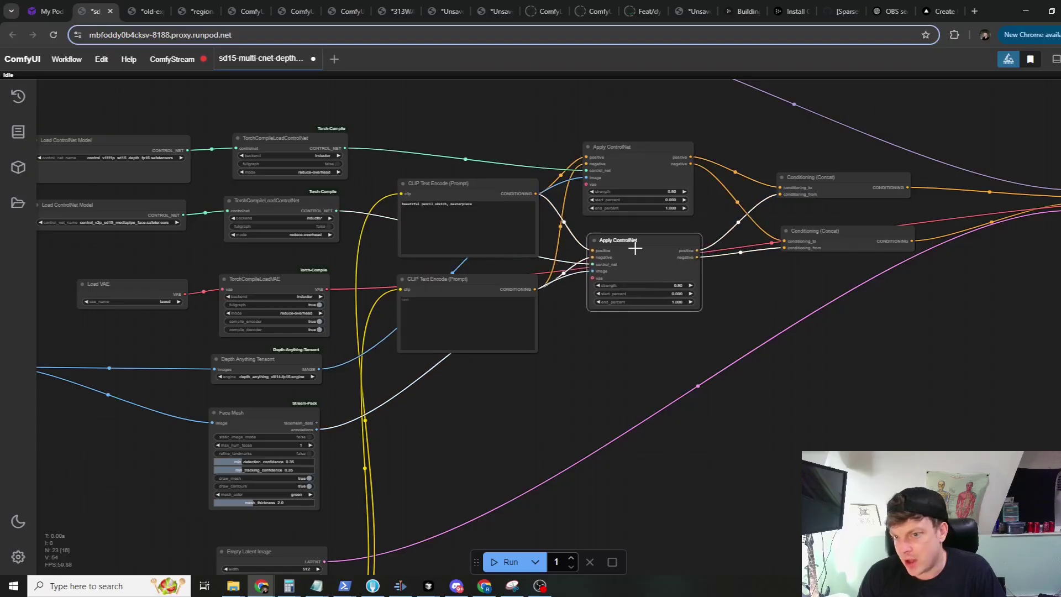
drag(702, 223, 544, 264)
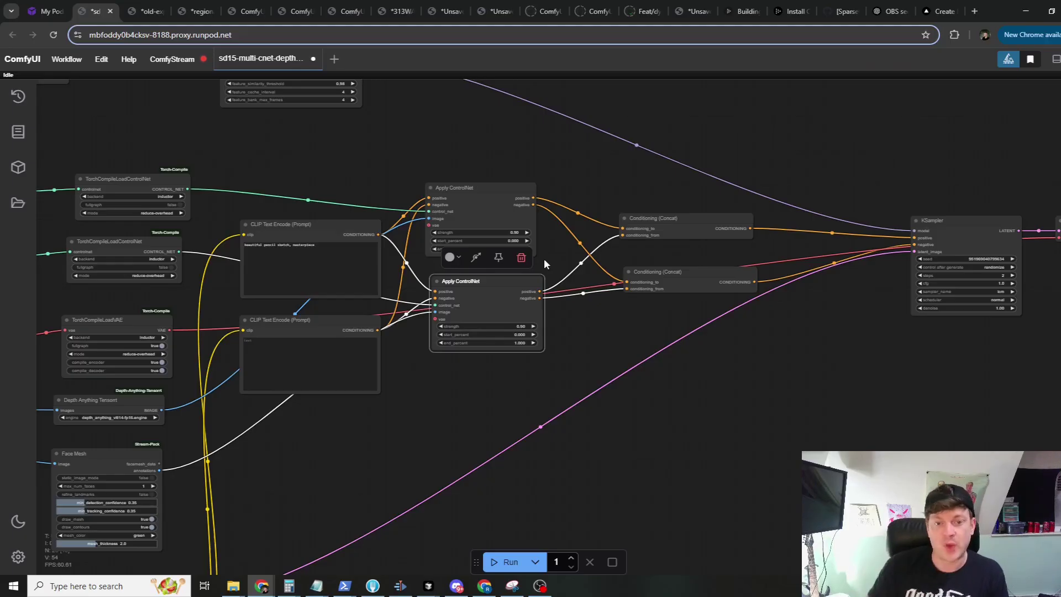
drag(690, 218, 695, 209)
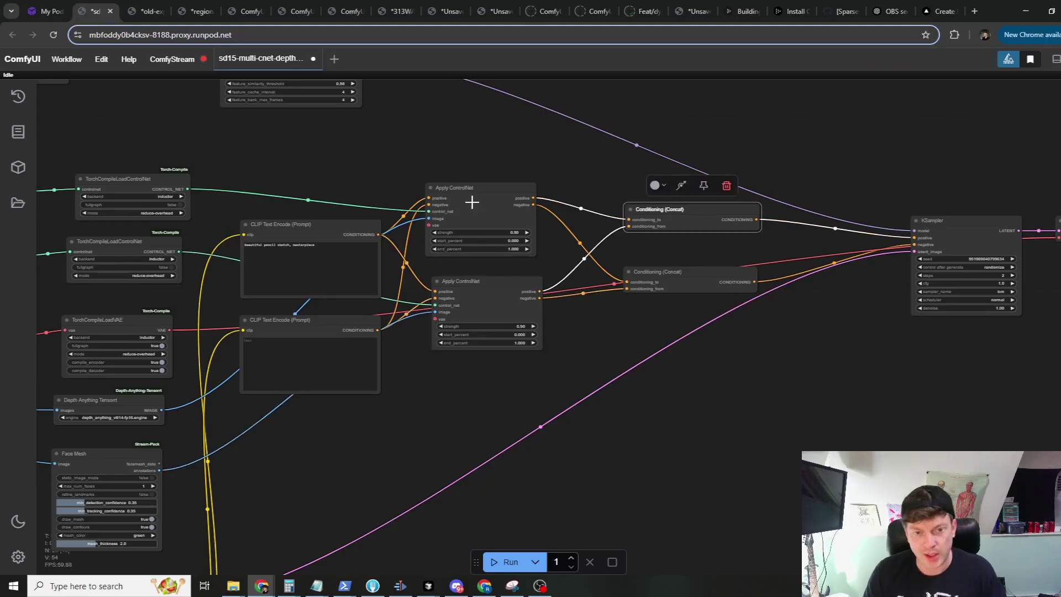
Paste and wire a test copy of the Apply ControlNet nodes, then delete the copies.
key(ctrl+v)
key(ctrl+v)
drag(551, 319, 744, 443)
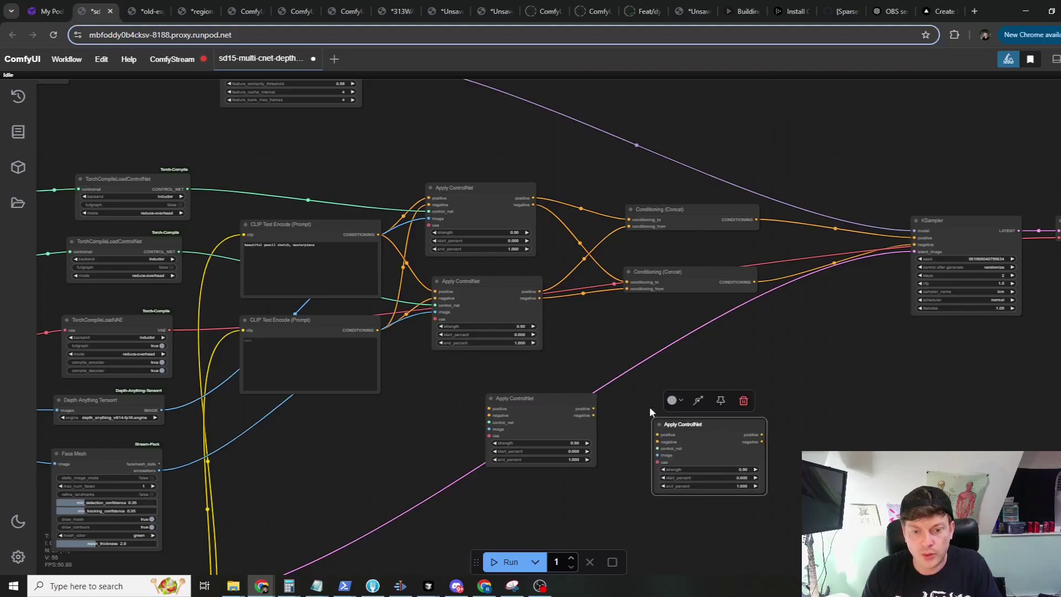
drag(594, 408, 658, 435)
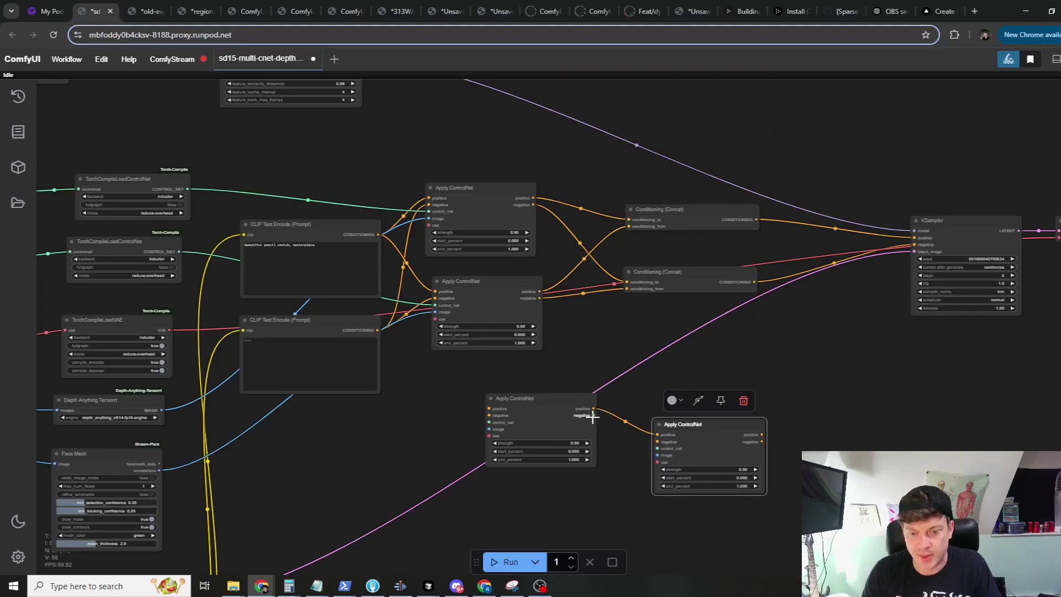
drag(593, 415, 659, 441)
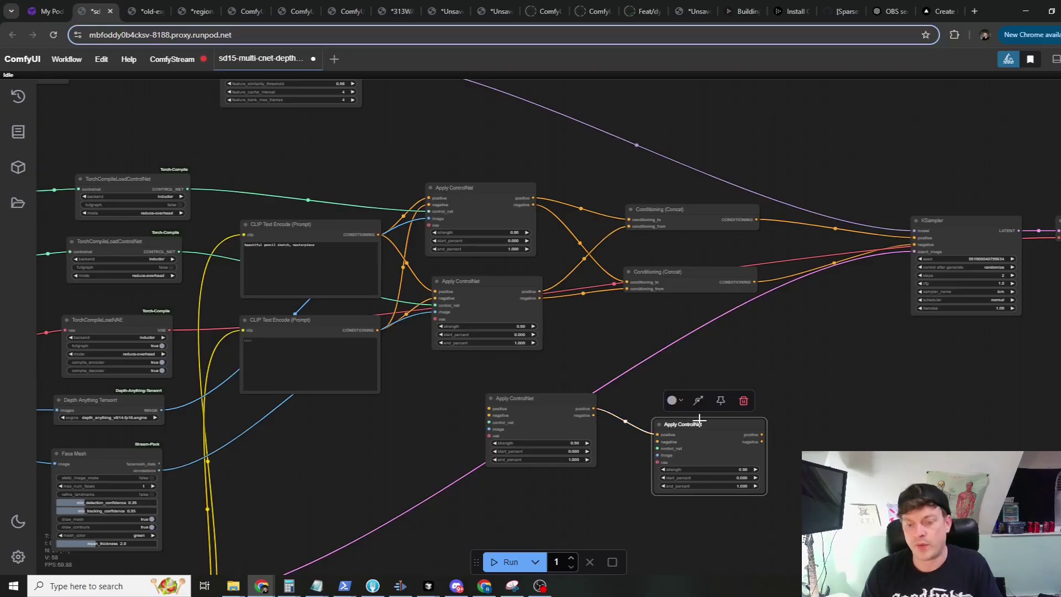
key(Delete)
click(566, 433)
key(Delete)
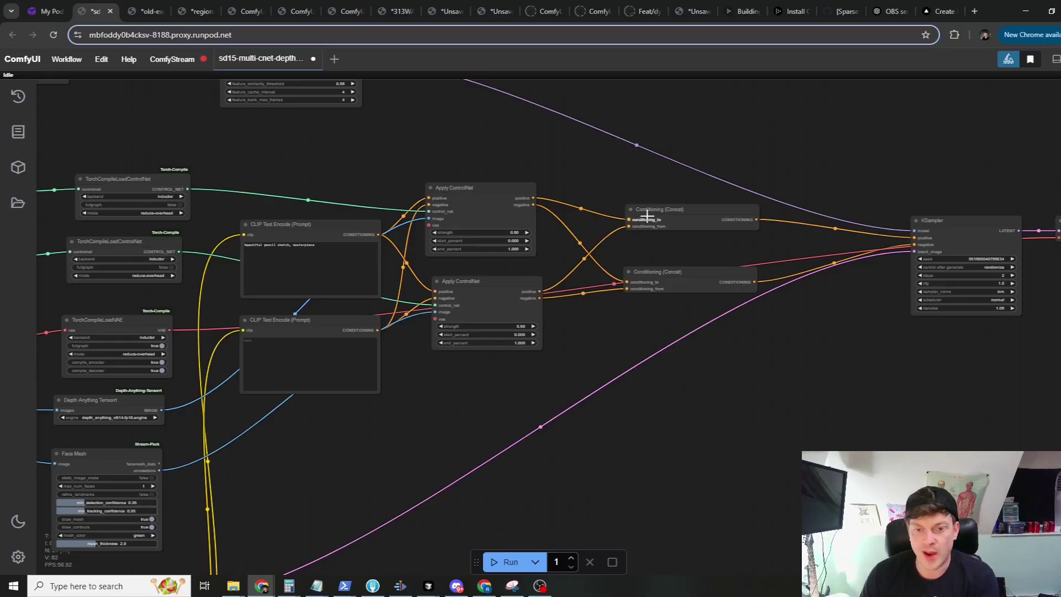
Respace the two Conditioning (Concat) nodes ahead of KSampler.
drag(645, 215, 679, 213)
drag(672, 283, 688, 271)
drag(677, 203, 674, 160)
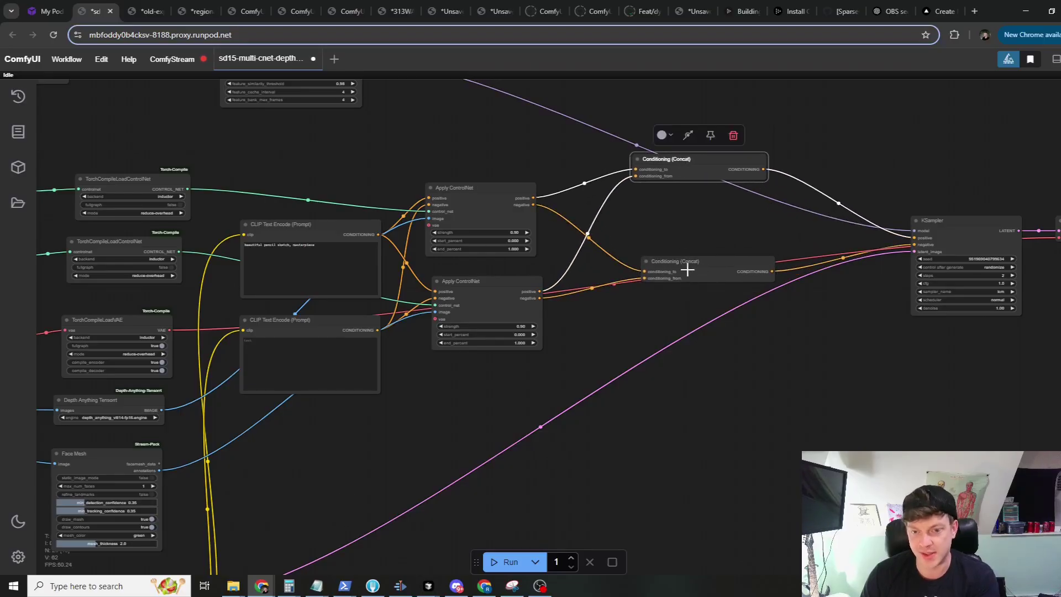
drag(688, 269, 685, 285)
drag(720, 168, 718, 217)
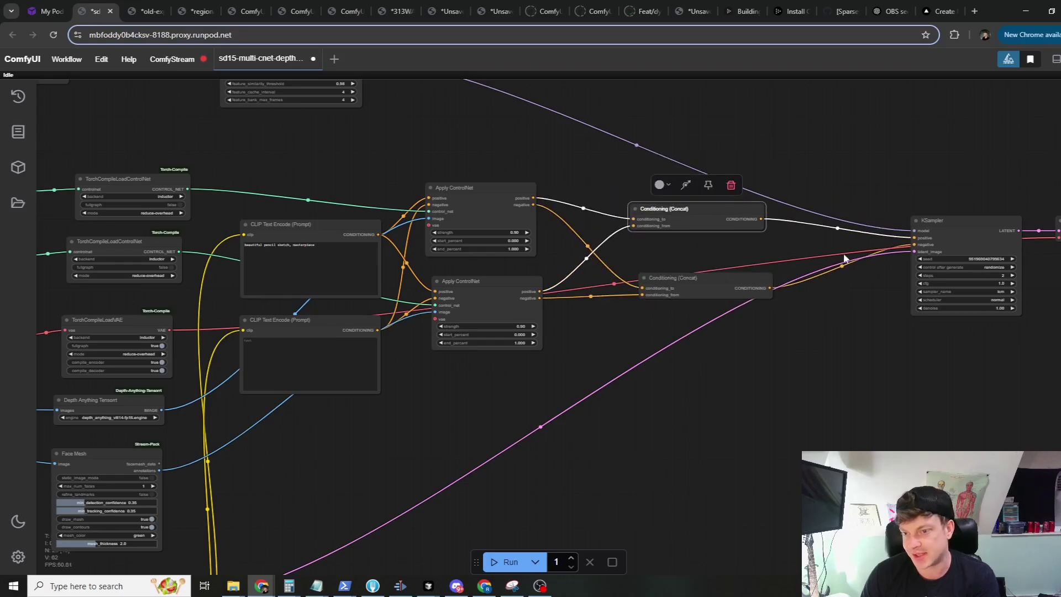
scroll(566, 395, right, 10)
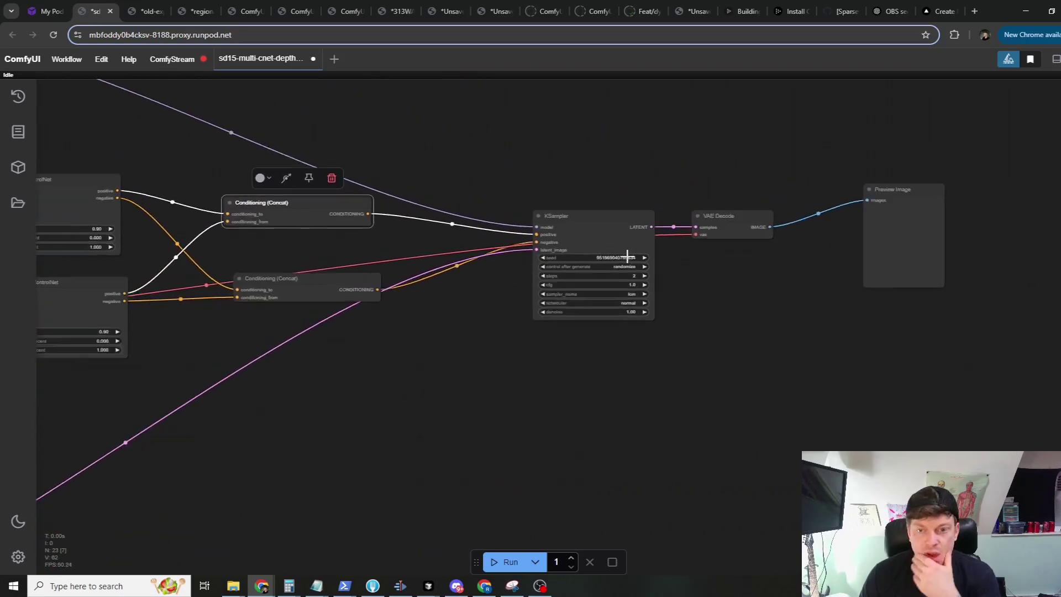
scroll(627, 256, up, 5)
Zoom into the KSampler and keep its scheduler set to normal.
scroll(669, 264, up, 3)
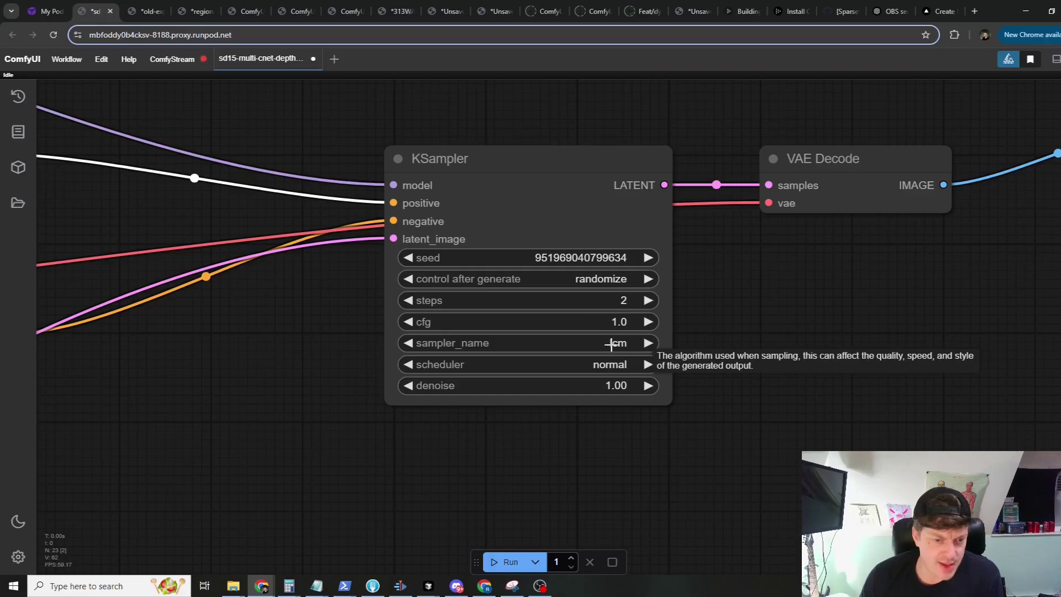
click(605, 364)
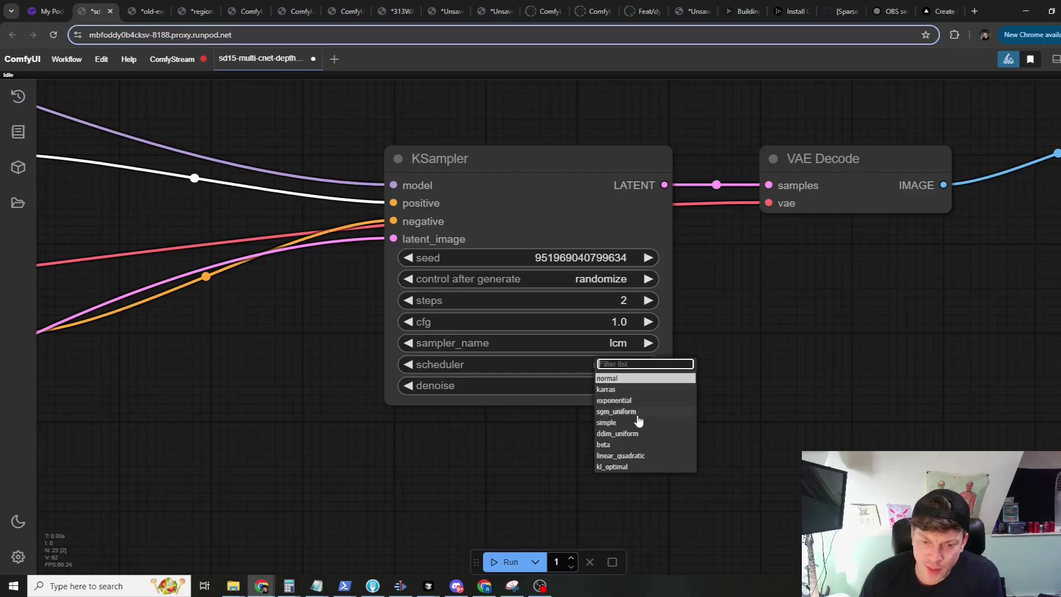
drag(778, 396, 775, 396)
Tuck the VAE Decode and Preview Image nodes in right after the KSampler.
scroll(778, 396, down, 10)
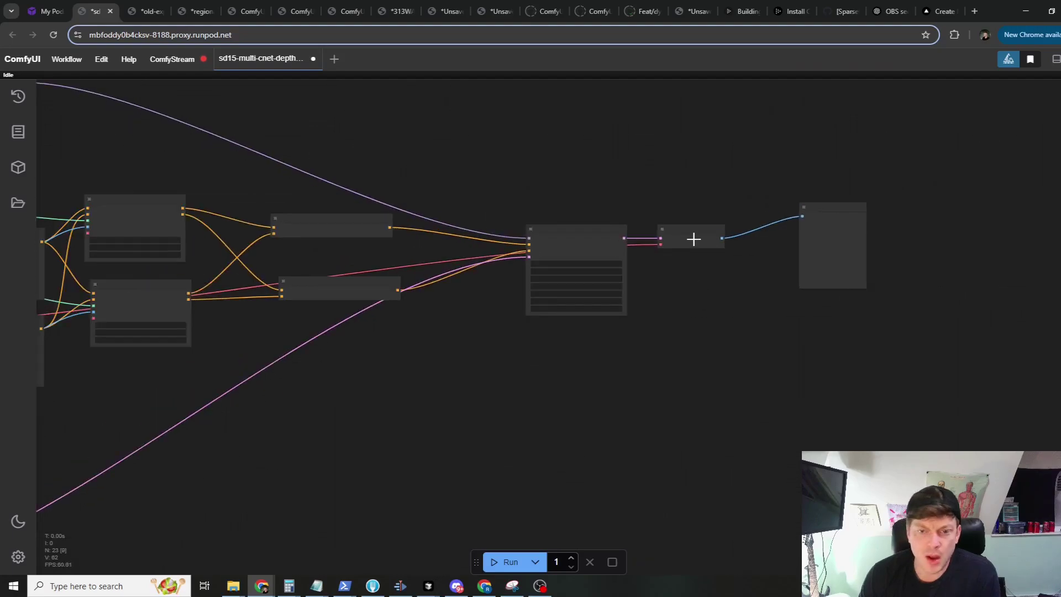
drag(693, 239, 725, 337)
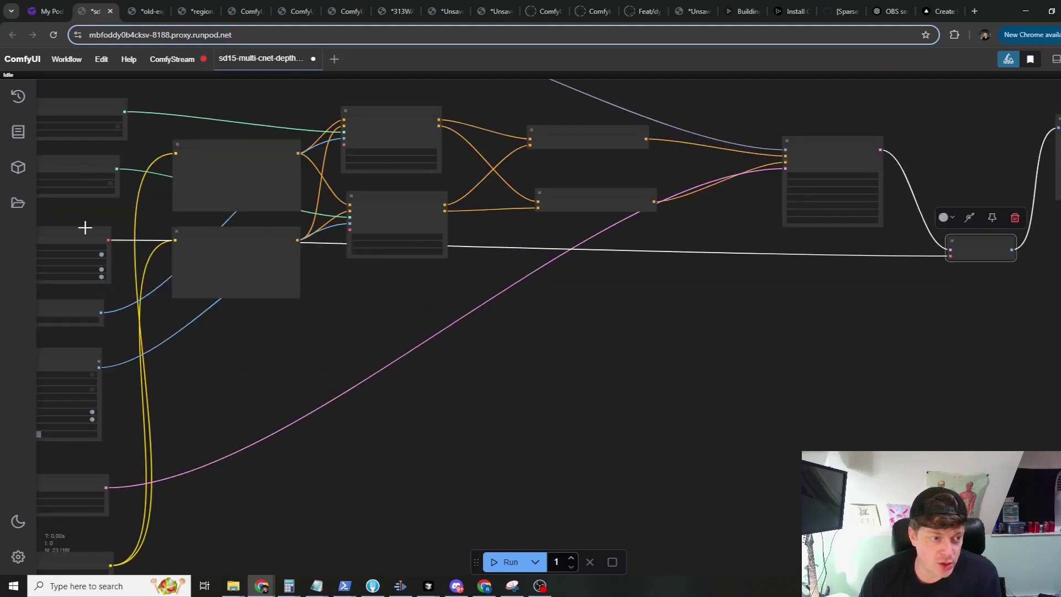
mouse_move(85, 227)
mouse_down()
mouse_move(820, 239)
mouse_move(884, 254)
mouse_move(848, 268)
mouse_move(855, 257)
mouse_move(490, 282)
mouse_move(67, 218)
mouse_up()
drag(1055, 117, 755, 335)
drag(621, 382, 619, 350)
scroll(608, 354, down, 10)
drag(526, 360, 603, 420)
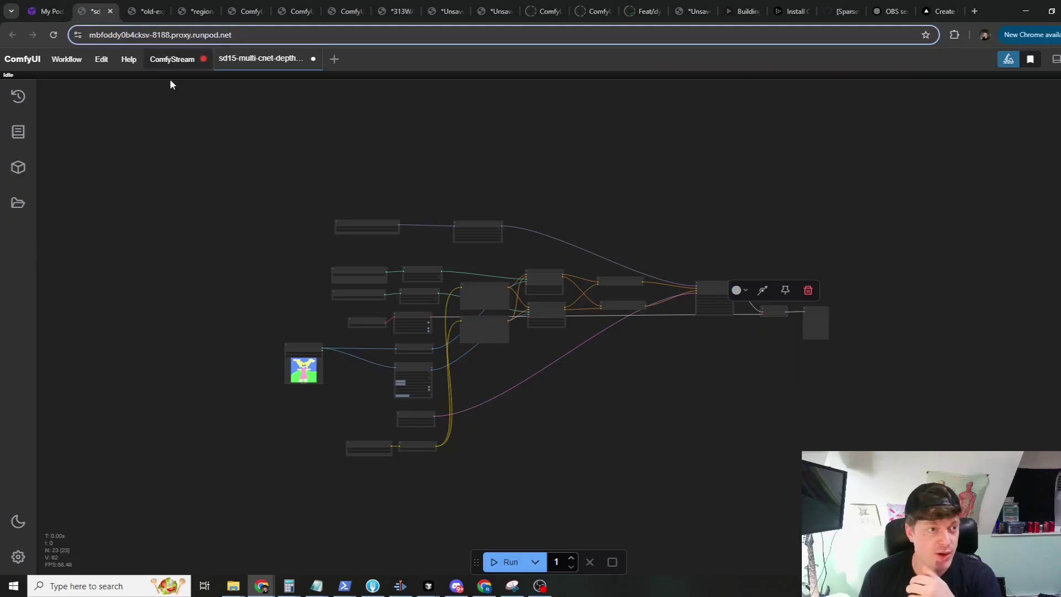
Start the ComfyStream Server from the ComfyStream menu and bring up its log output.
click(169, 60)
click(111, 93)
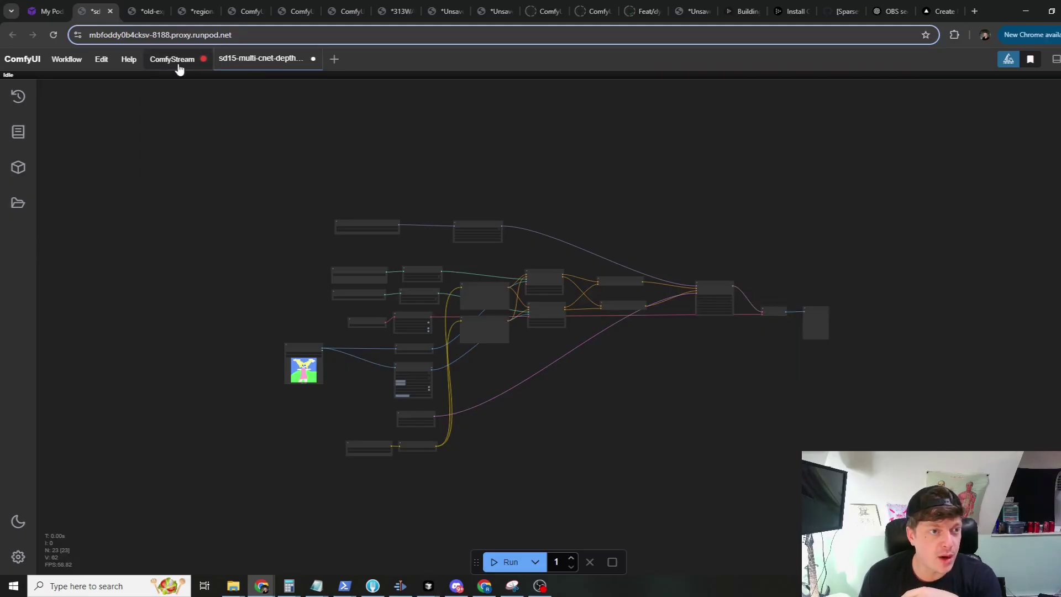
click(160, 62)
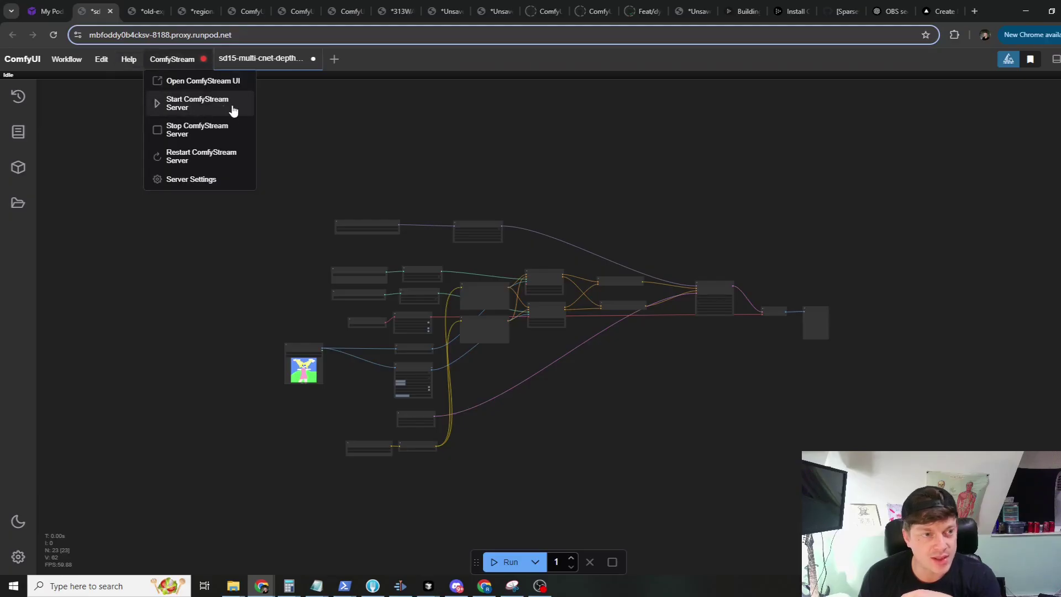
click(234, 110)
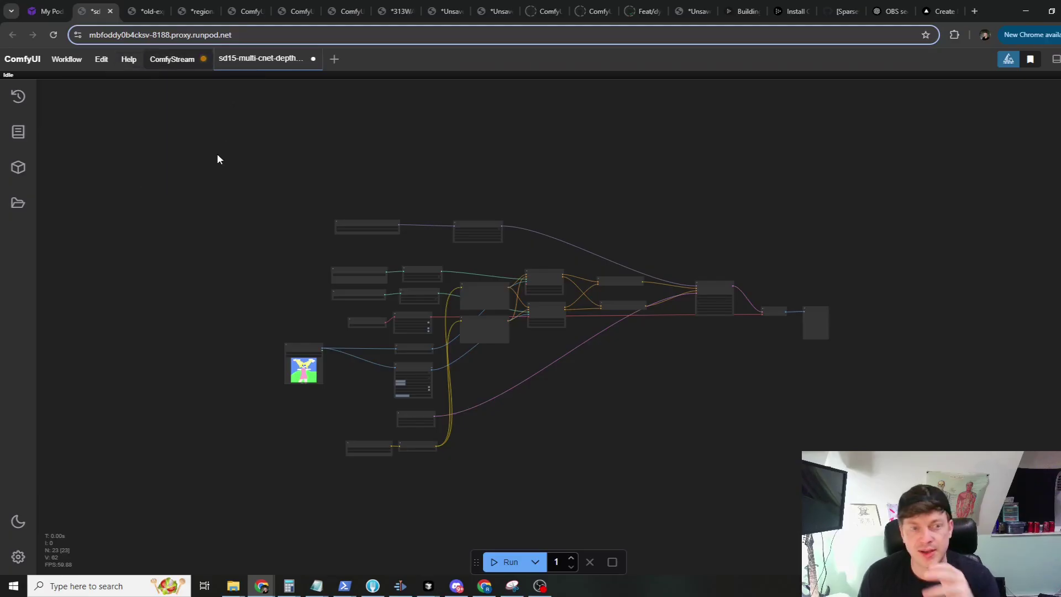
click(1054, 65)
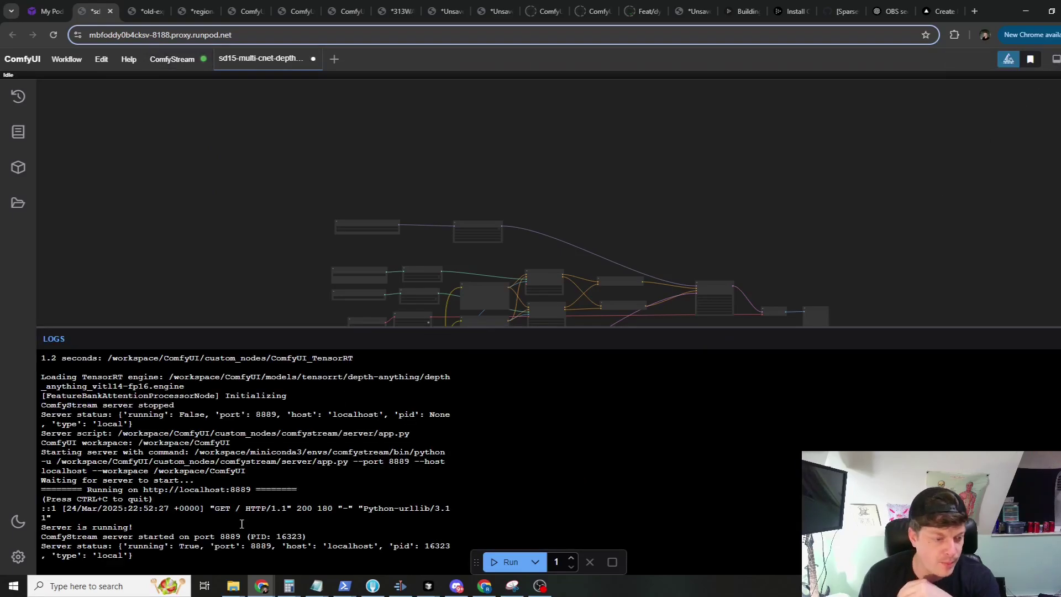
Read the log lines confirming the server runs on port 8889, then hide the logs panel.
drag(179, 564, 204, 546)
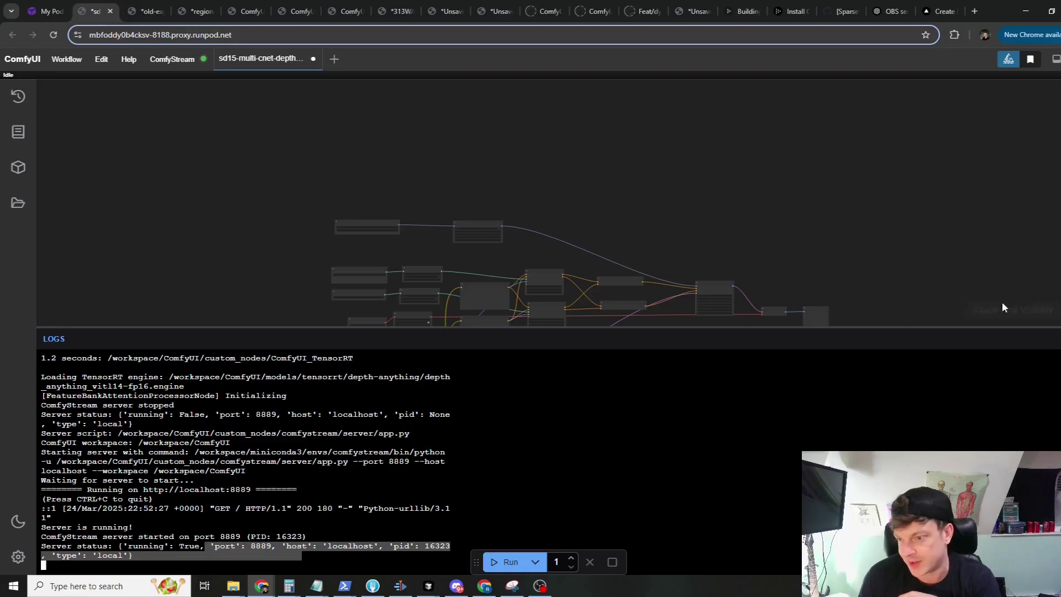
drag(947, 328, 940, 363)
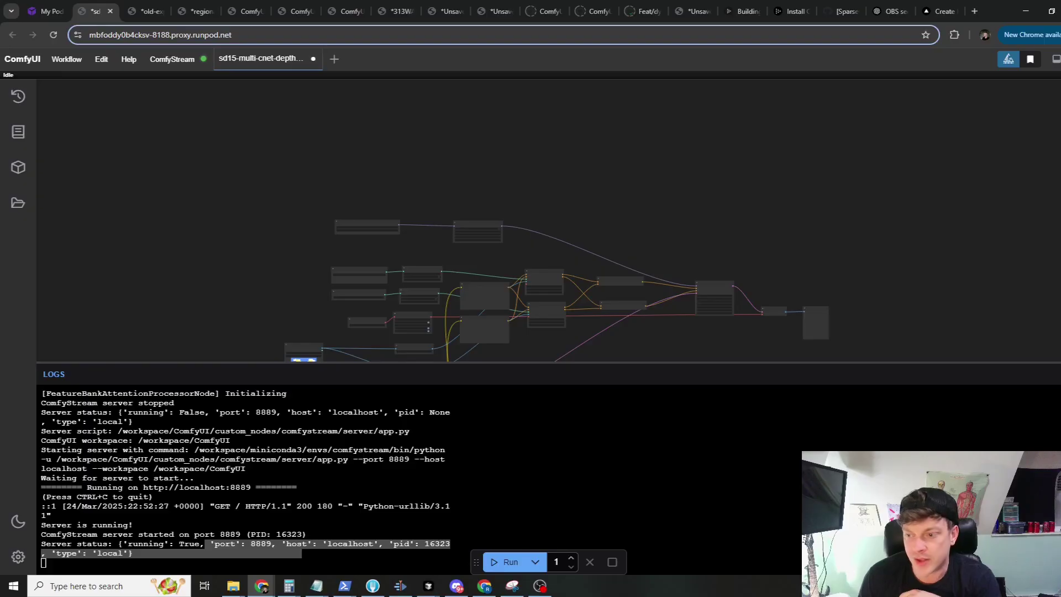
key(ctrl+grave)
Launch ComfyStream UI in a new tab, check the available cameras, then return to the sd15 tab.
click(168, 59)
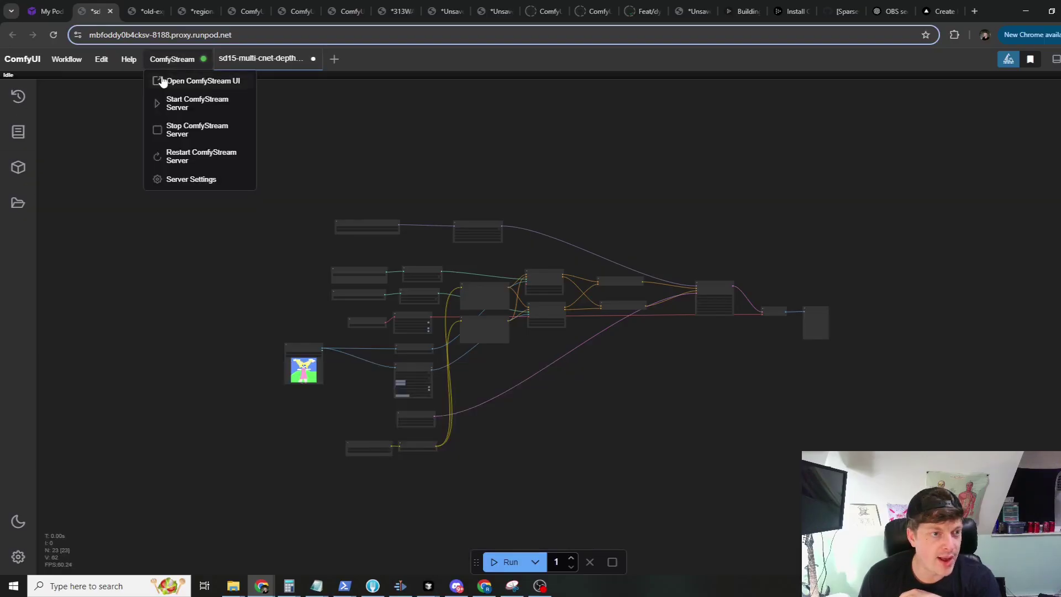
click(180, 83)
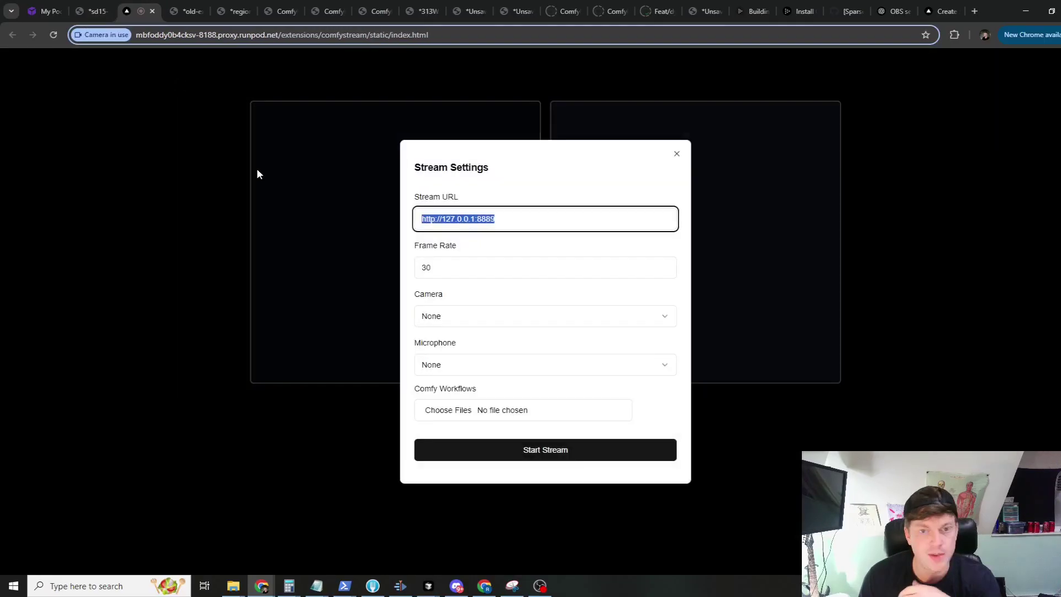
click(469, 318)
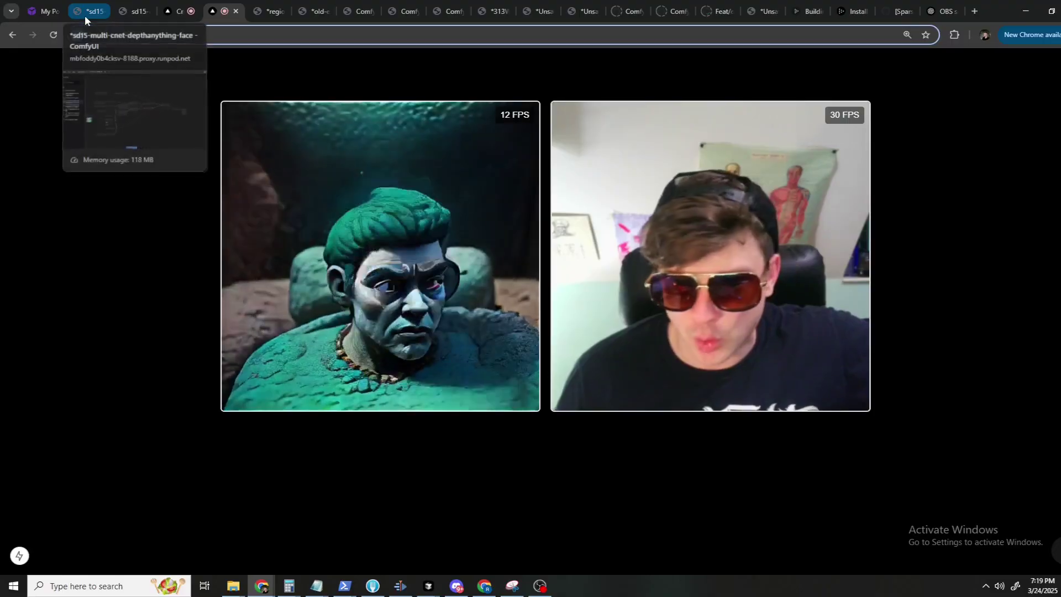
click(87, 10)
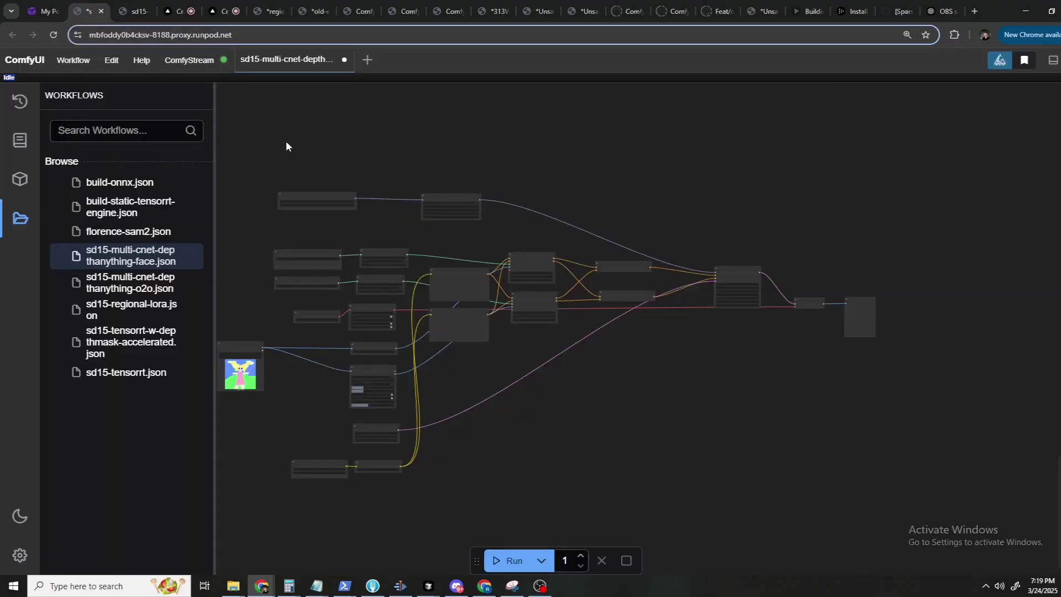
Close the saved-workflows sidebar so the sd15 graph fills the canvas.
click(31, 232)
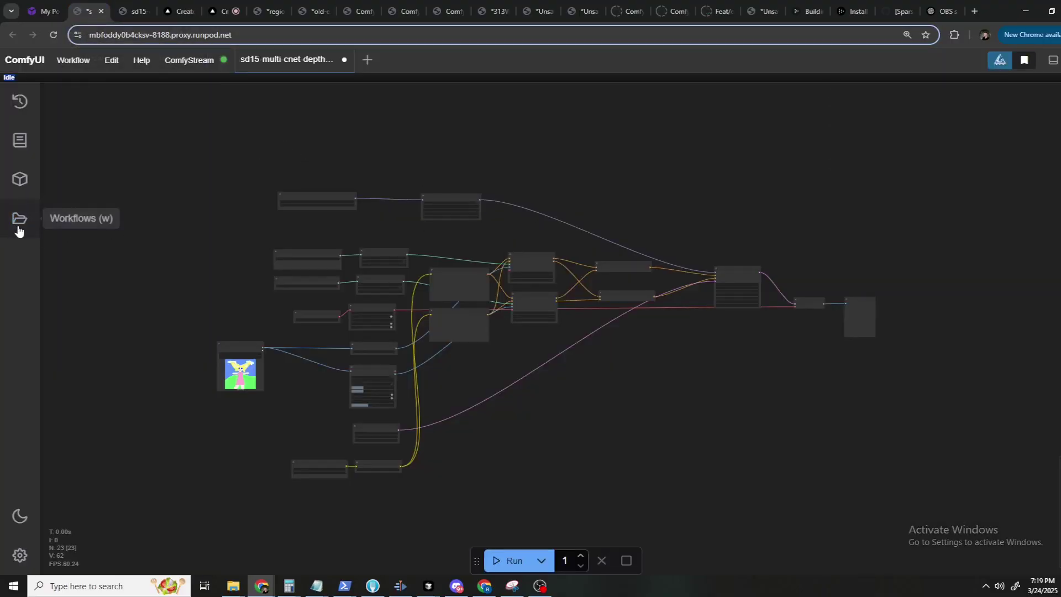
click(16, 220)
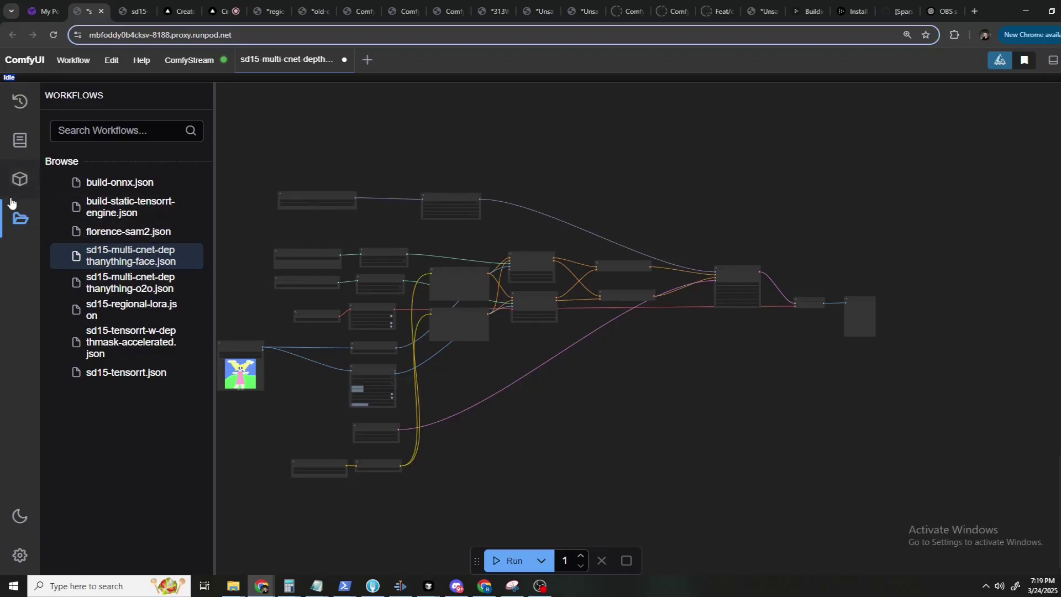
click(20, 218)
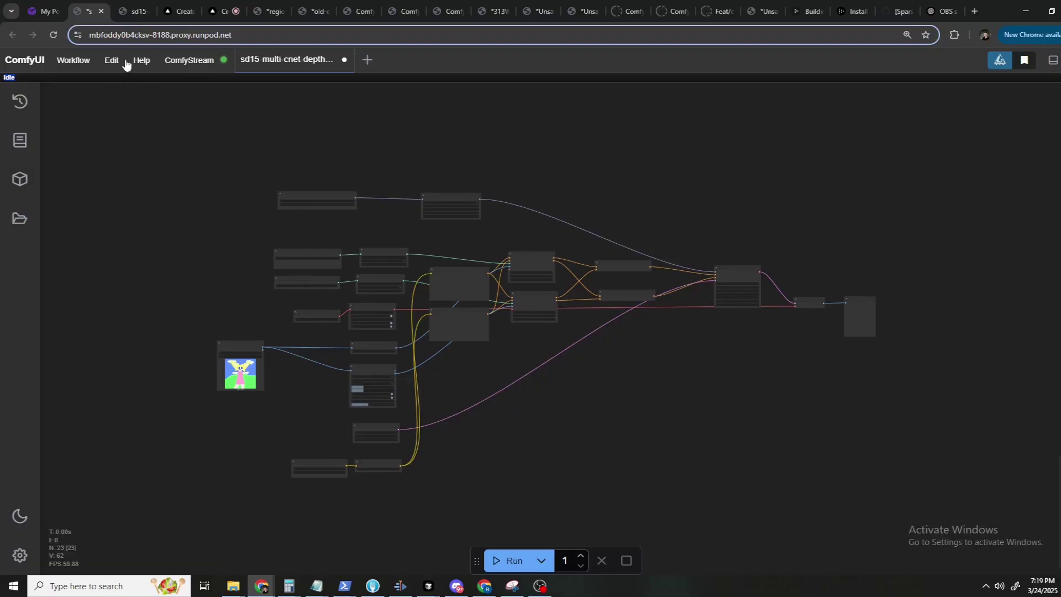
Look over the Workflow menu's Export (API) option, then dismiss the menu.
click(72, 61)
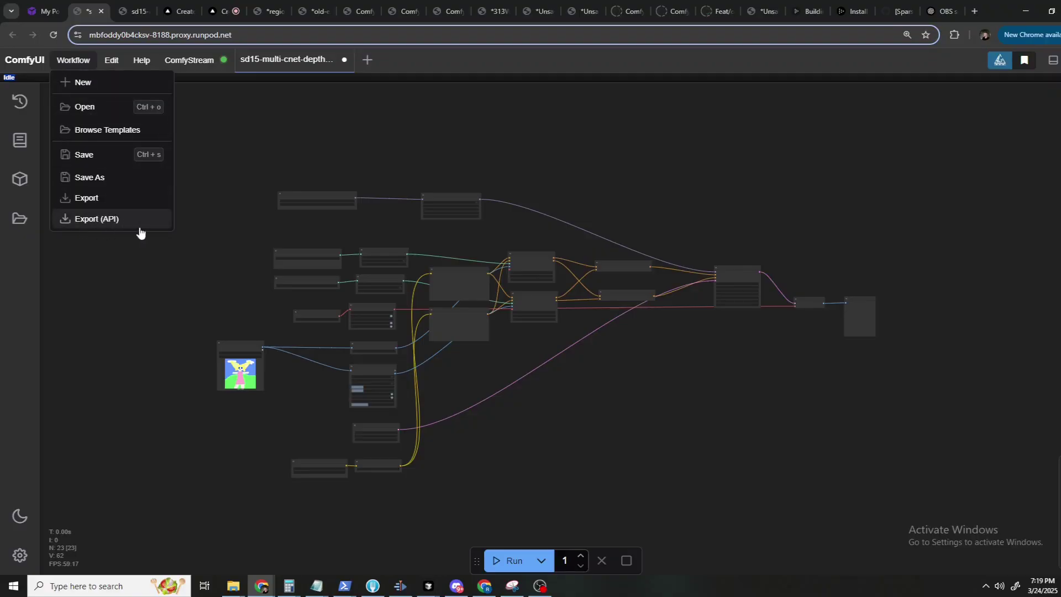
click(70, 62)
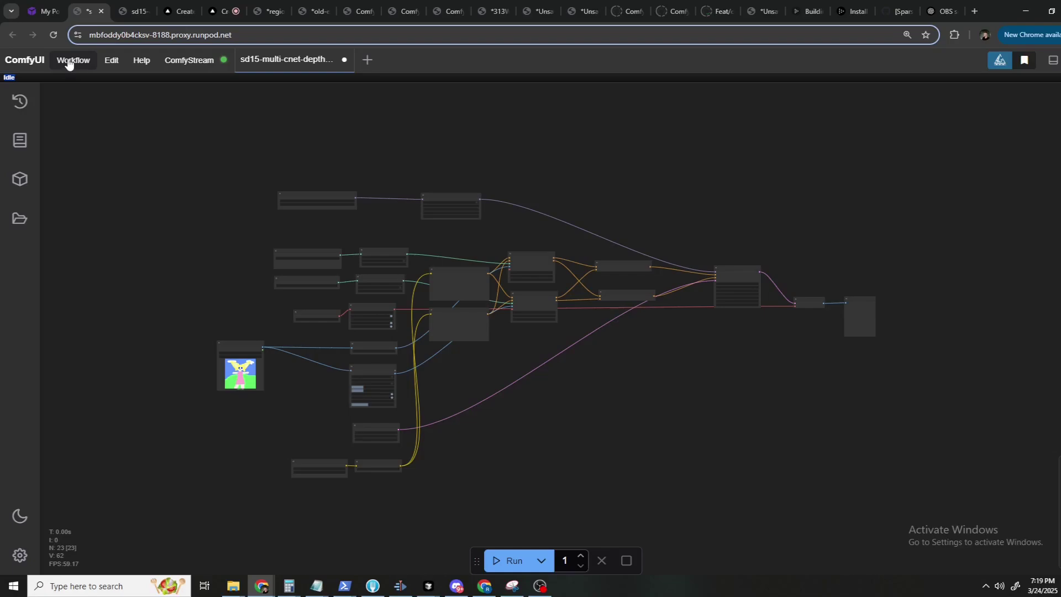
click(70, 62)
click(126, 315)
click(195, 62)
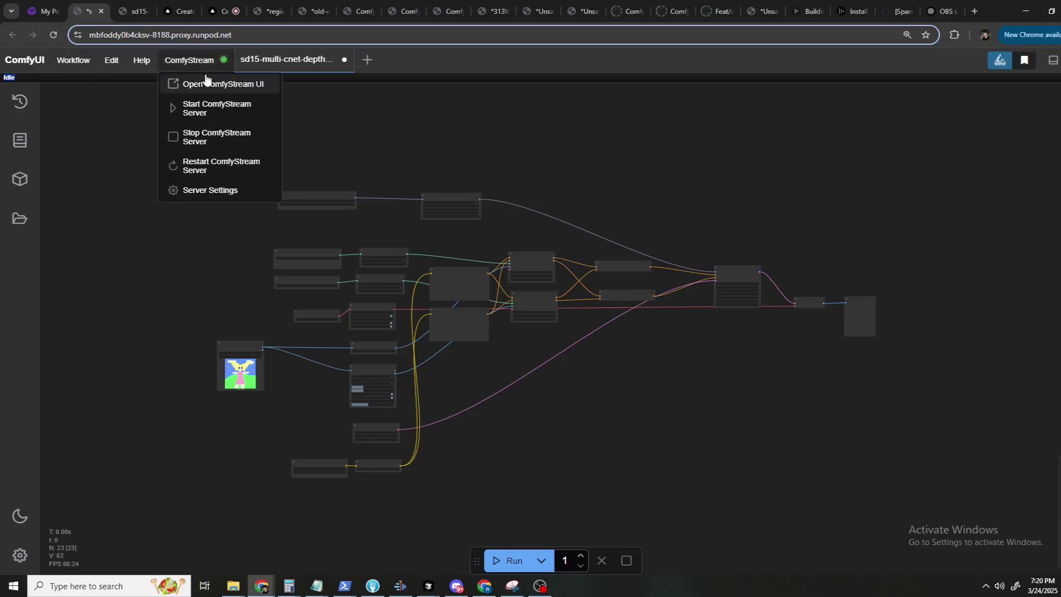
Open the ComfyStream UI page and start streaming the webcam through the sd15 face workflow.
click(206, 82)
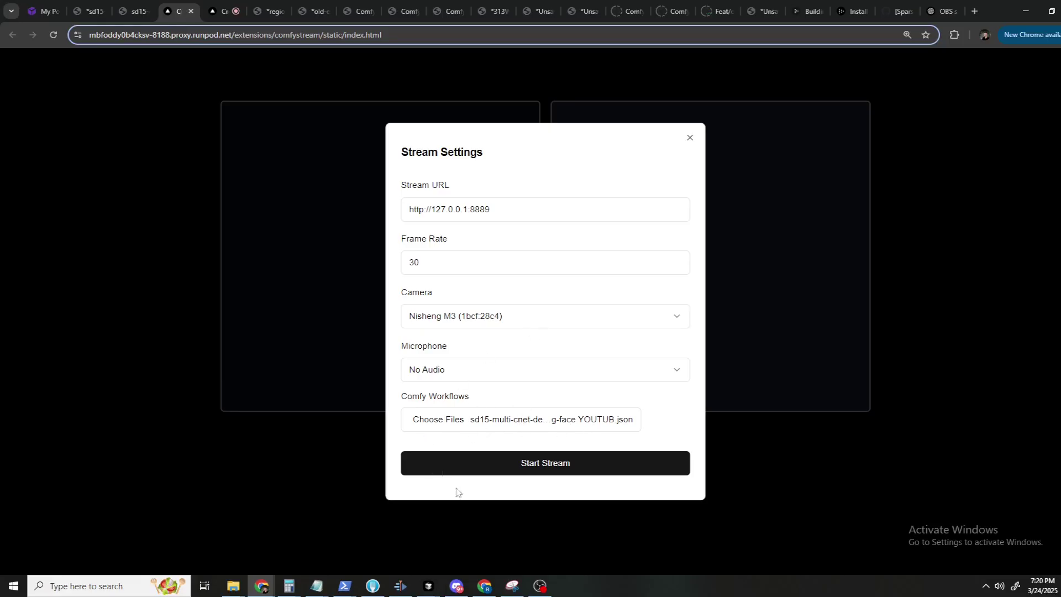
click(496, 462)
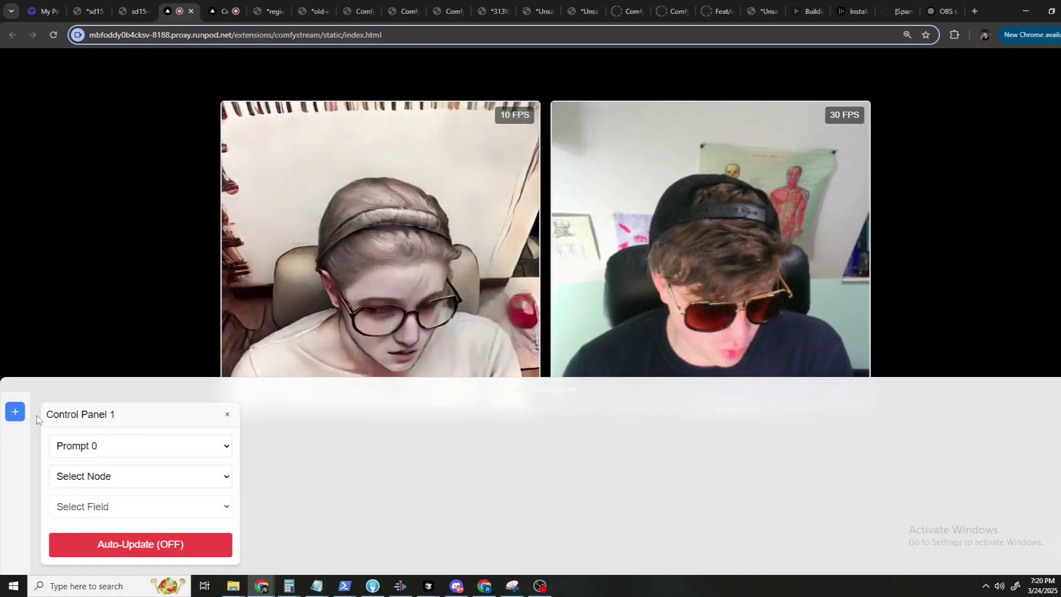
Add Control Panel 2 and map Panel 1 to node 9 ControlNetApplyAdvanced strength, auto-updating at 0.88.
click(16, 412)
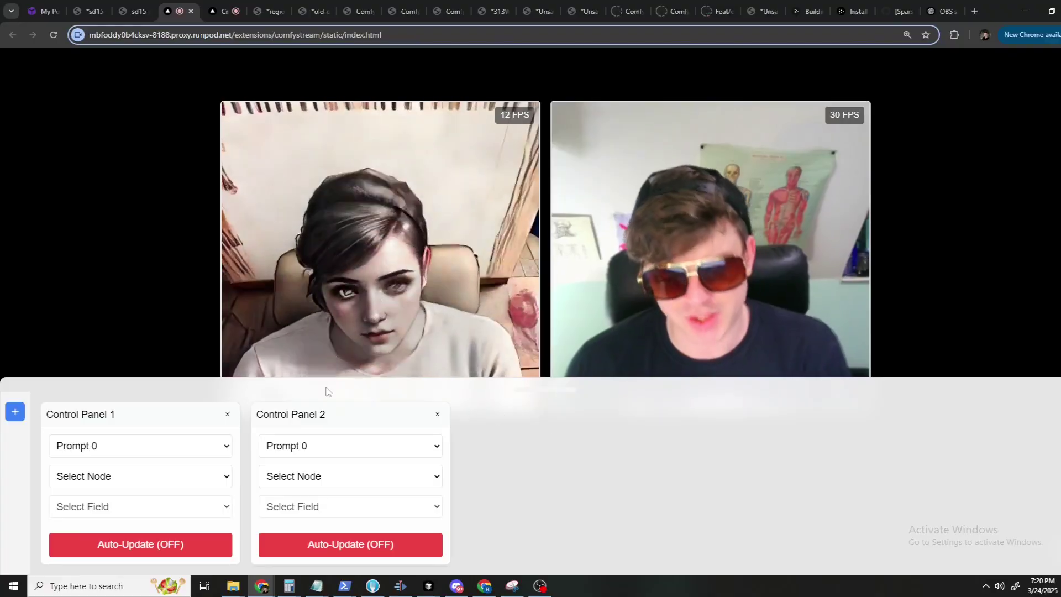
click(132, 478)
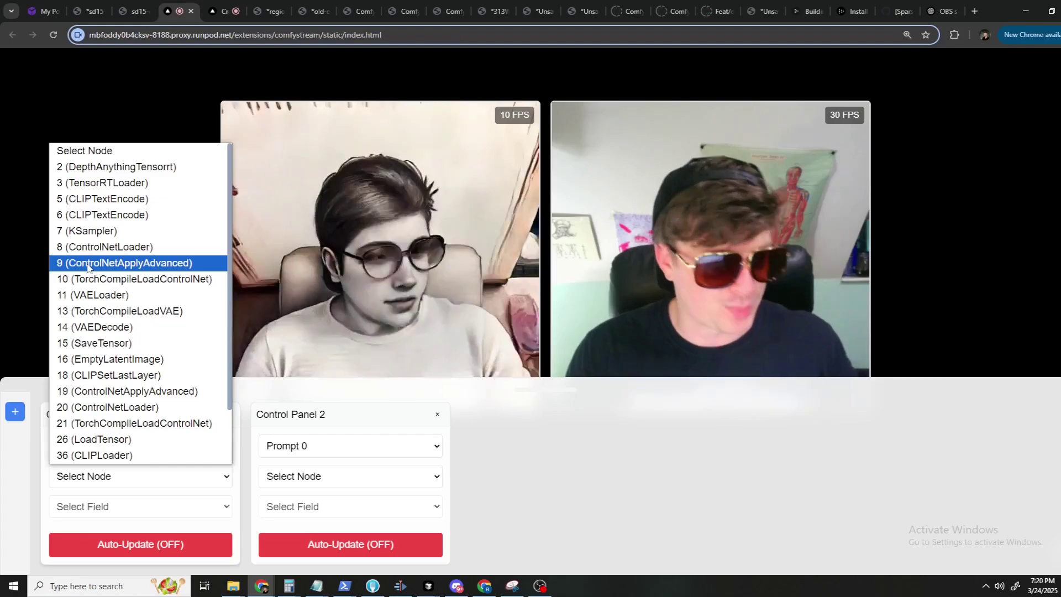
click(135, 264)
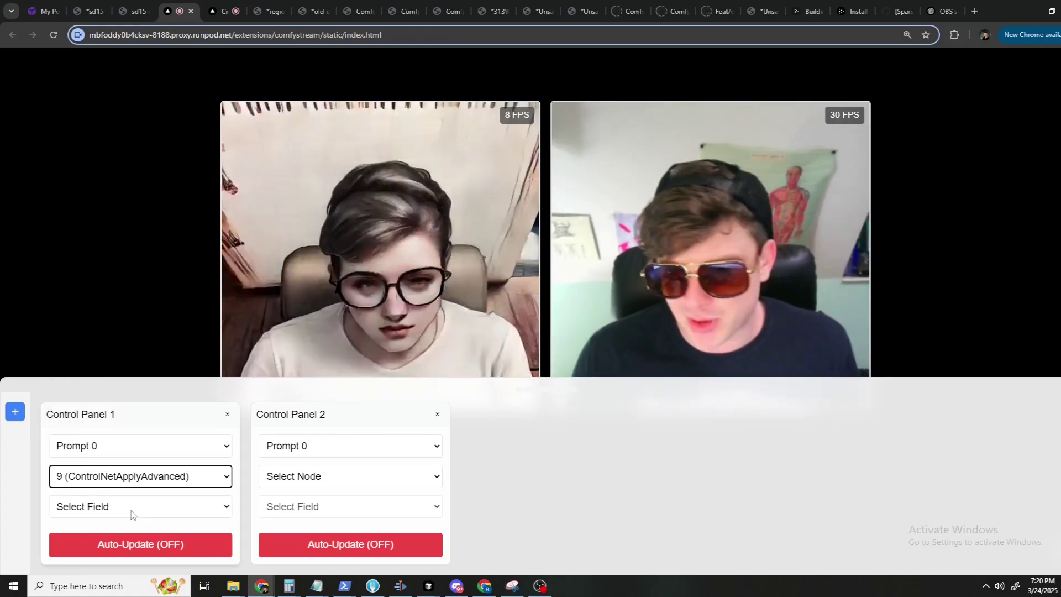
click(133, 514)
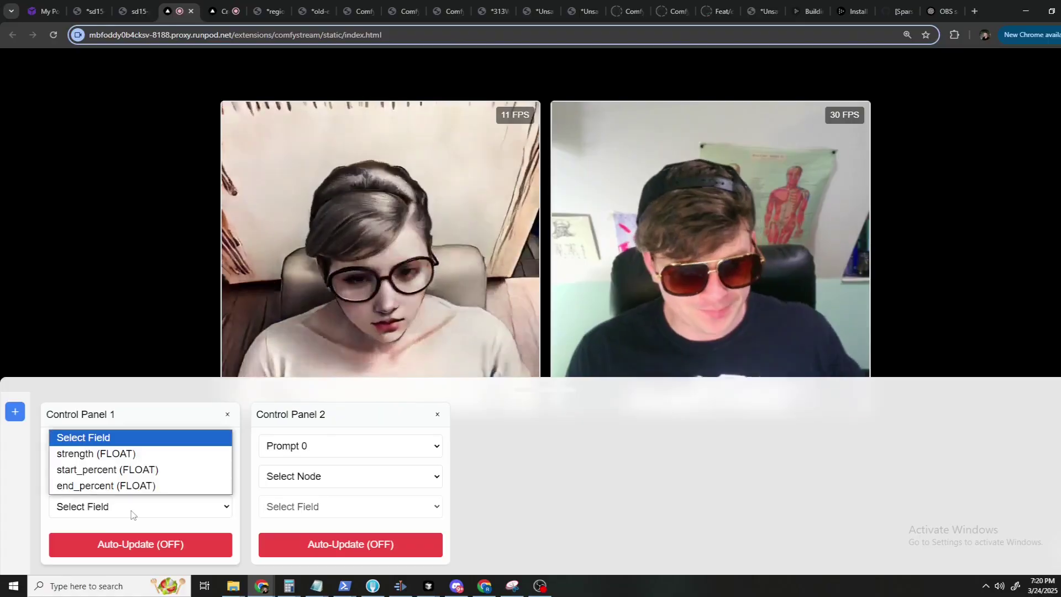
click(121, 454)
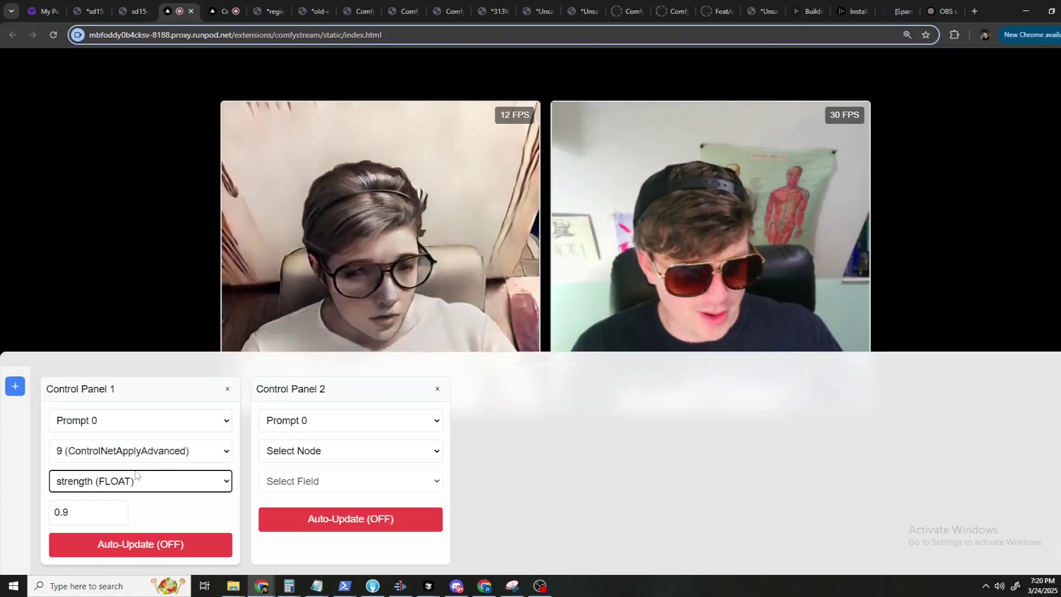
click(120, 549)
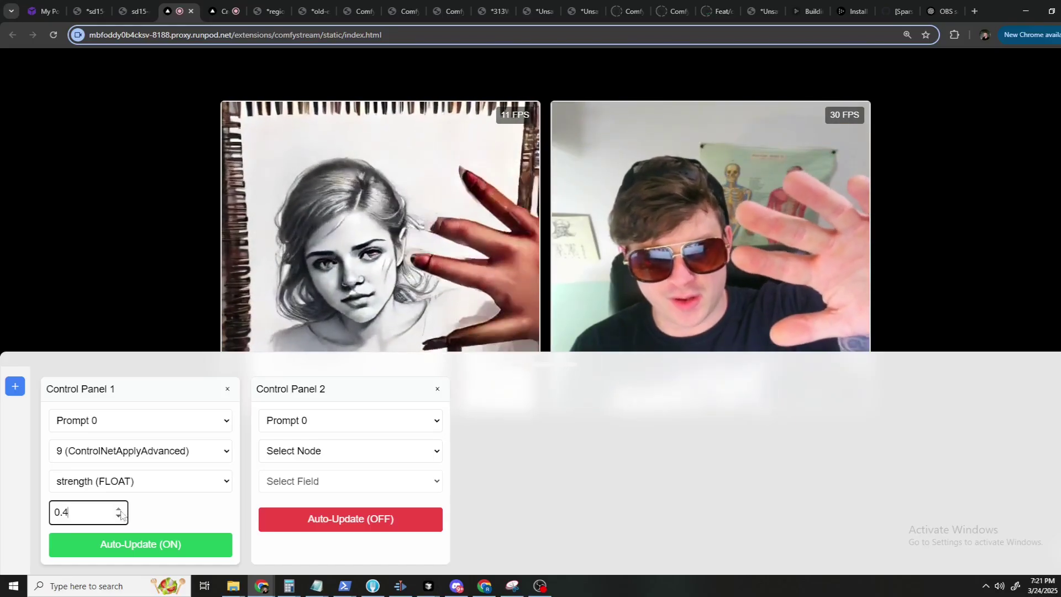
scroll(117, 512, up, 20)
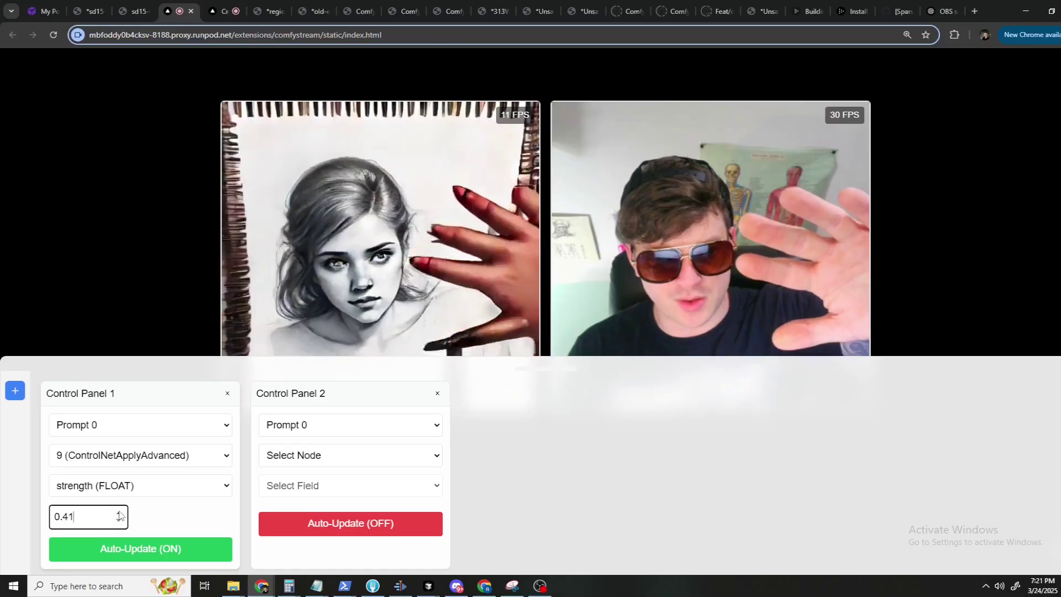
scroll(119, 514, up, 20)
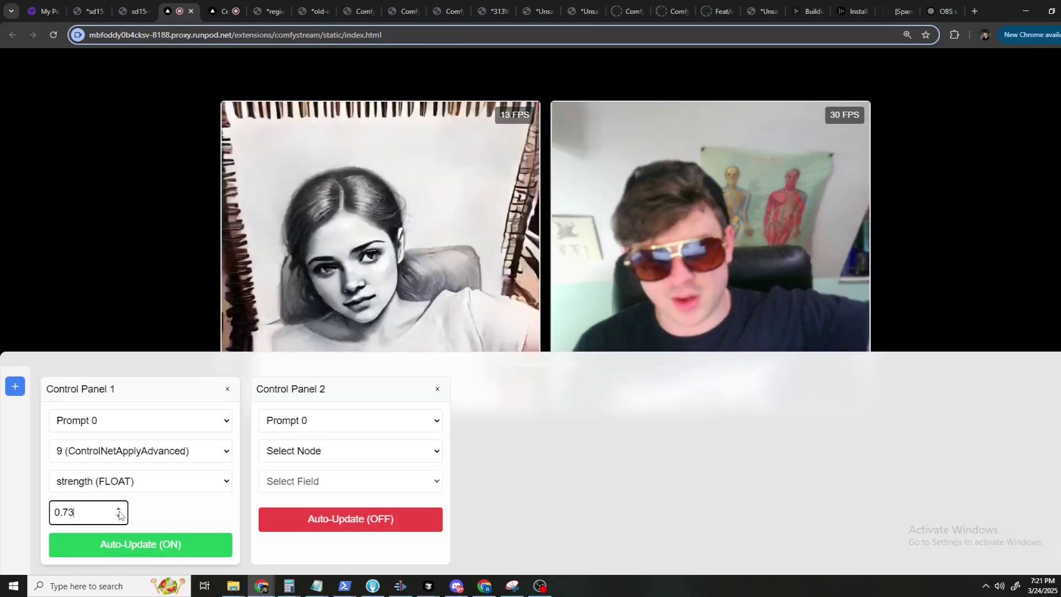
scroll(119, 514, up, 1)
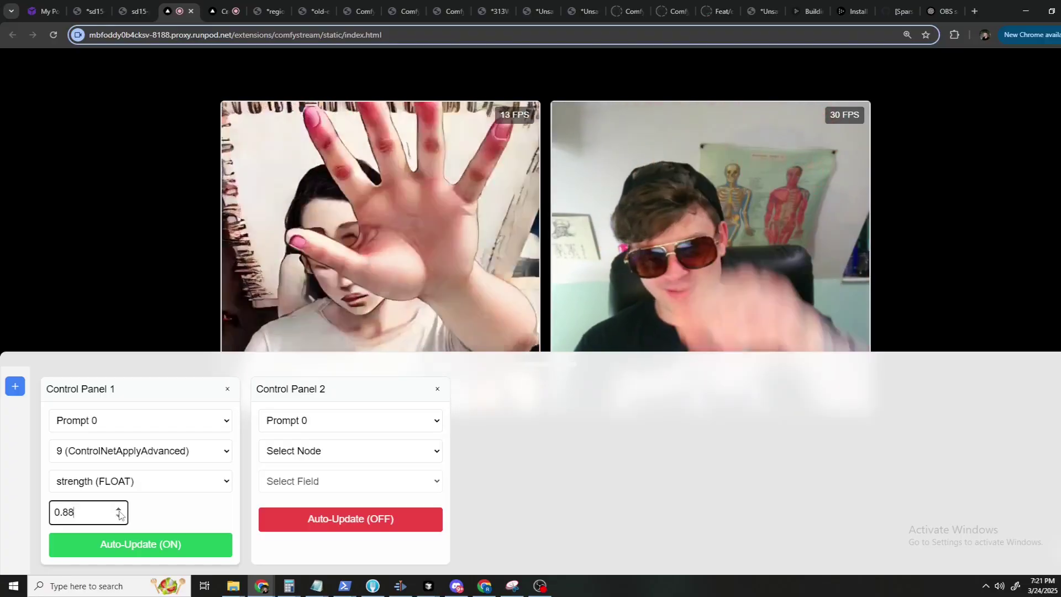
Map Control Panel 2 to node 5 CLIPTextEncode text, set to 'claymation' with Auto-Update on.
click(327, 451)
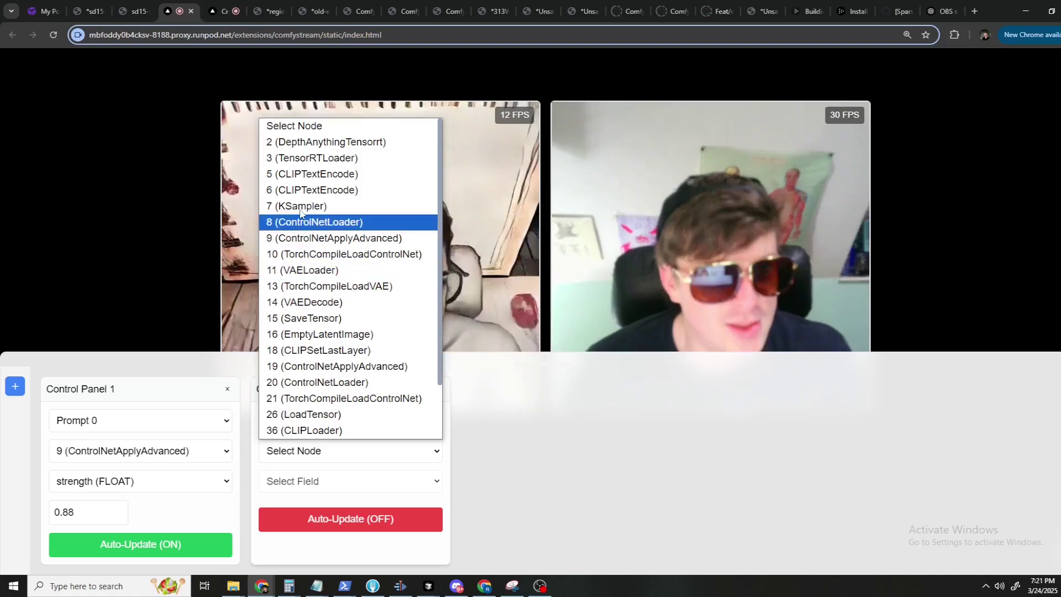
click(312, 174)
click(332, 481)
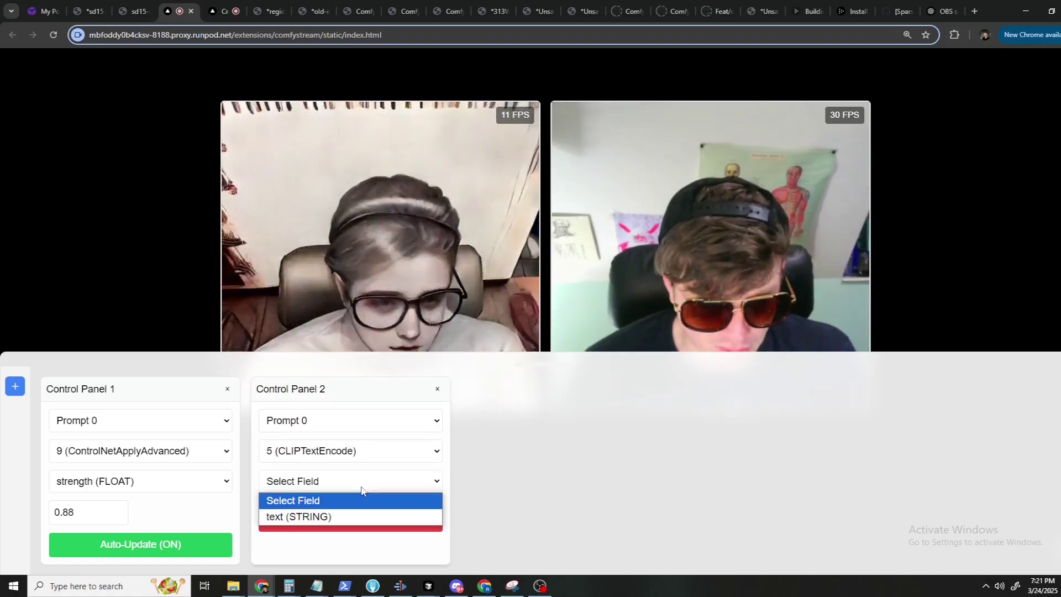
click(328, 513)
triple_click(328, 511)
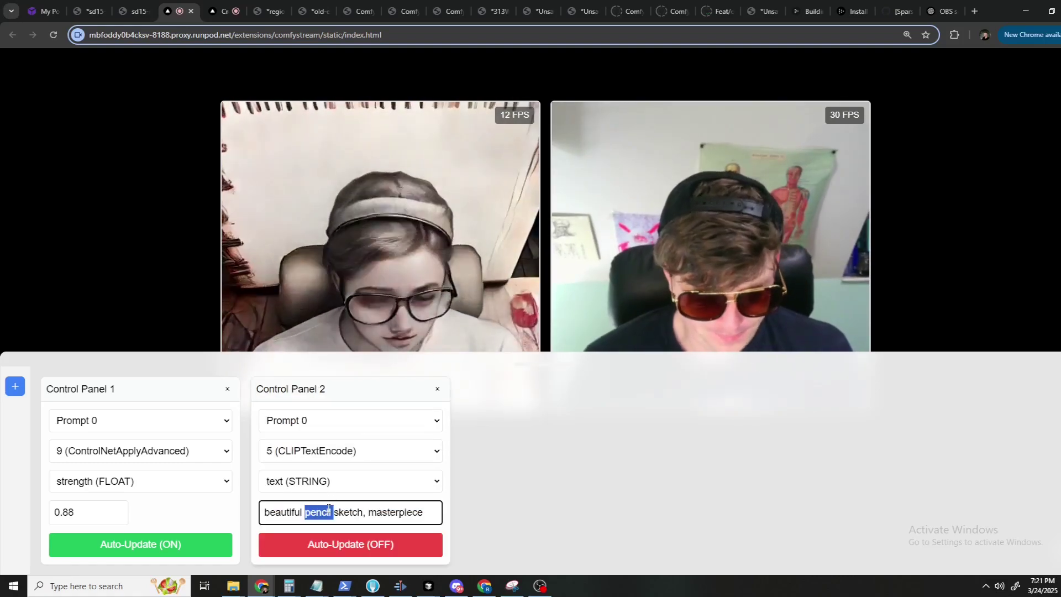
text(claymation)
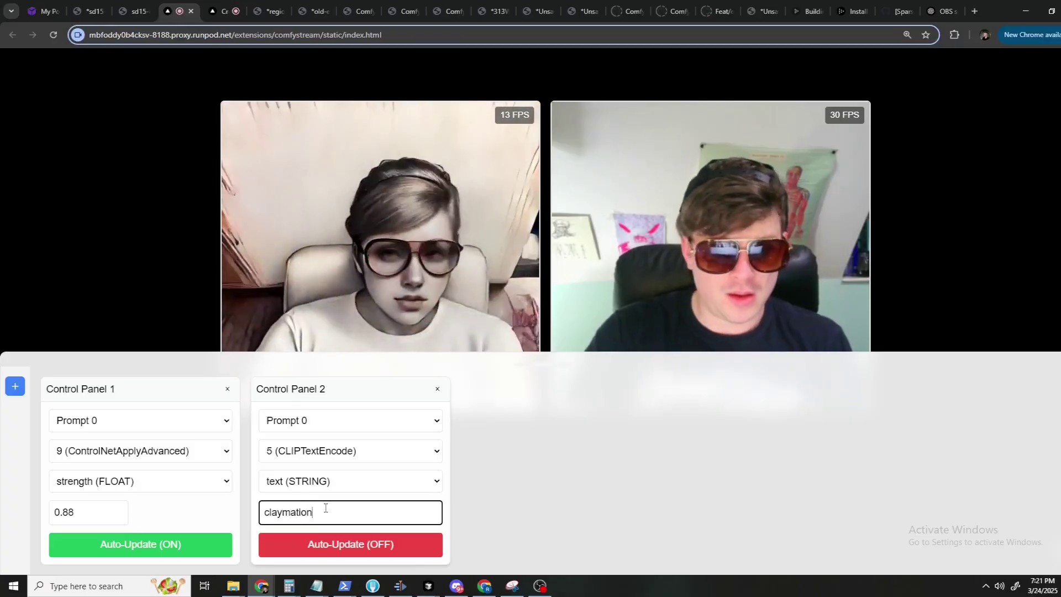
click(351, 546)
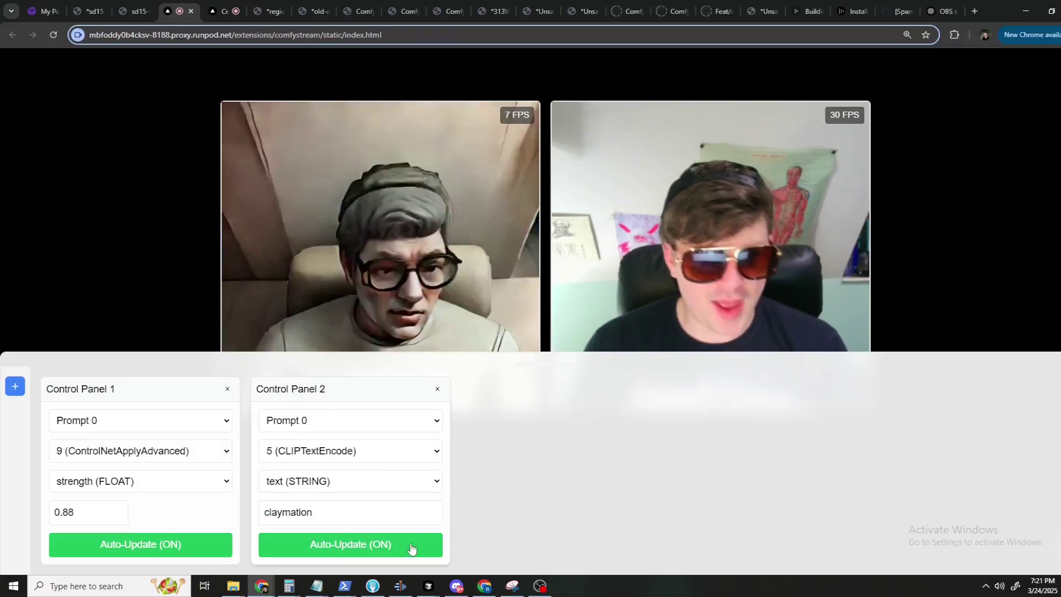
click(218, 12)
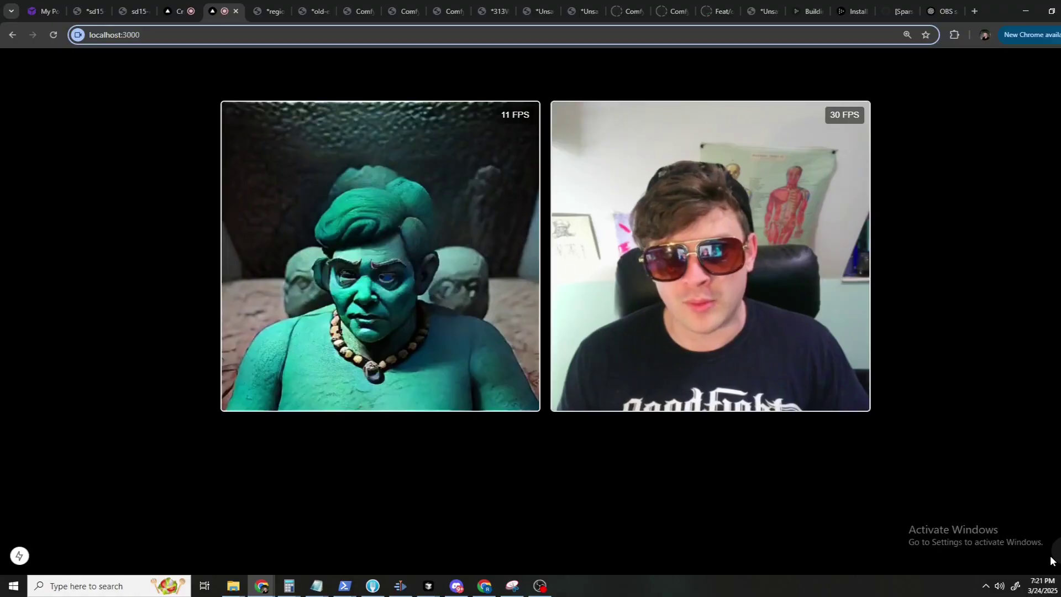
Bring up the control panel drawer on the localhost:3000 stream page.
mouse_move(983, 481)
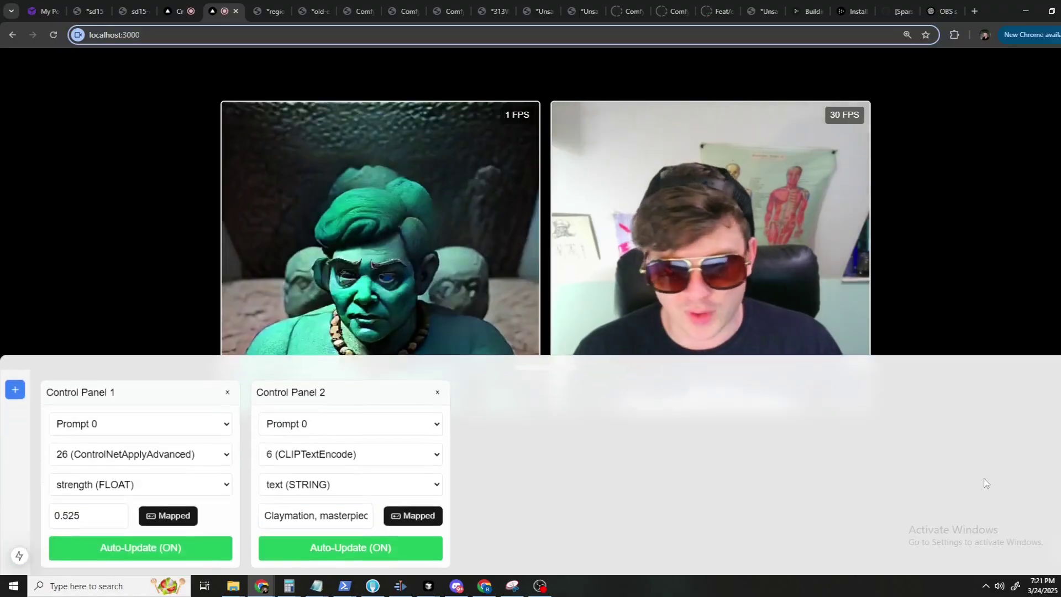